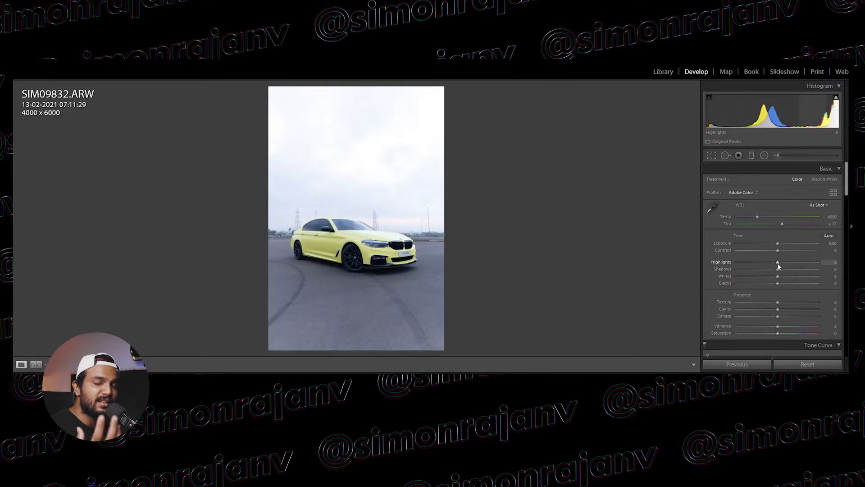
- Set Exposure to -0.39, Highlights to -100, Shadows to +3, Whites to -84, Blacks to -6, Clarity to +41 and Dehaze to +12
left_click_drag(777, 263, 724, 262)
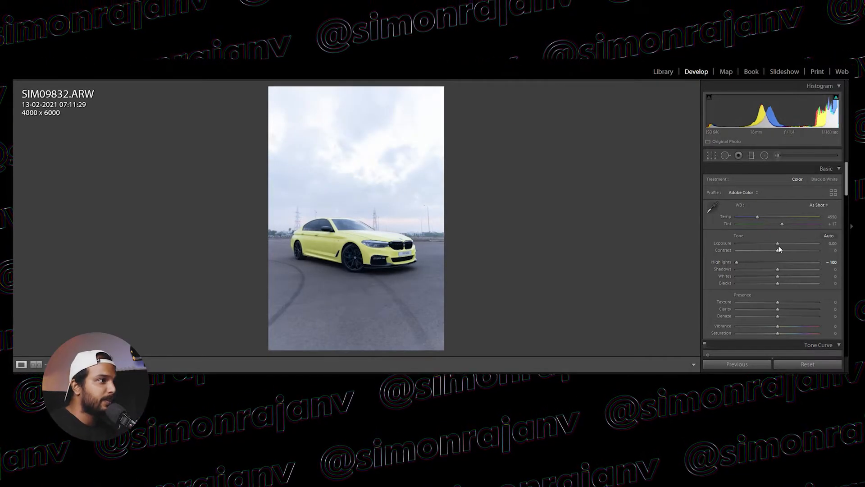
mouse_move(777, 243)
left_mouse_down()
mouse_move(767, 244)
mouse_move(775, 245)
left_mouse_up()
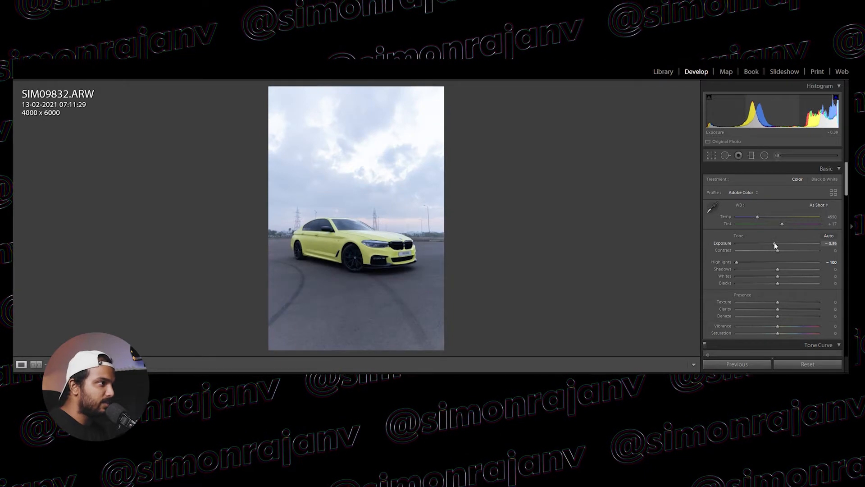
left_click_drag(777, 269, 744, 276)
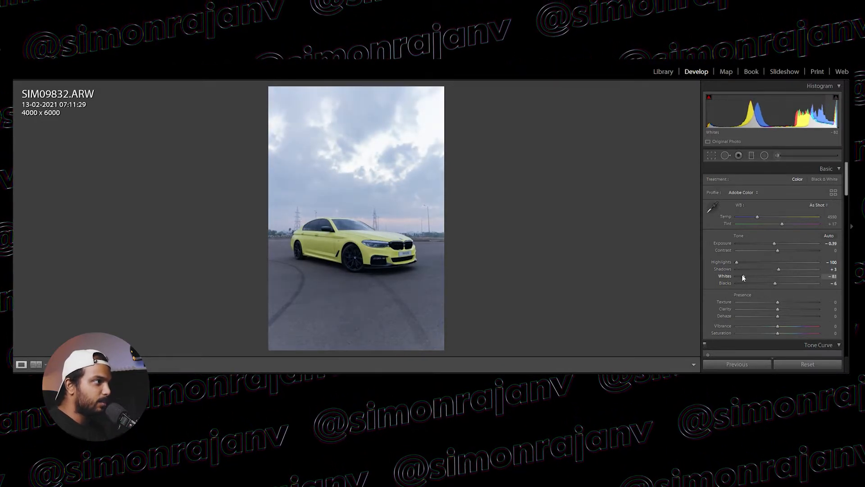
mouse_move(778, 309)
left_mouse_down()
mouse_move(799, 307)
mouse_move(783, 315)
left_mouse_up()
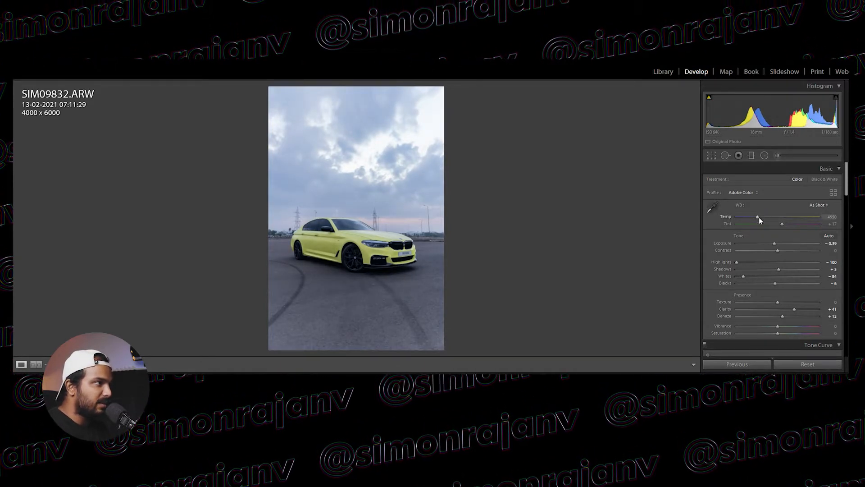
- Warm the photo's white balance by setting the temperature to 5060
left_click_drag(759, 217, 767, 217)
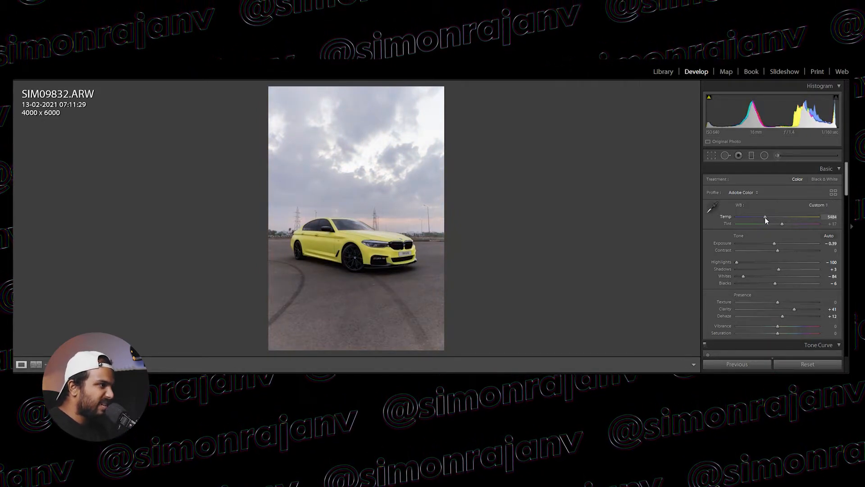
key("plus")
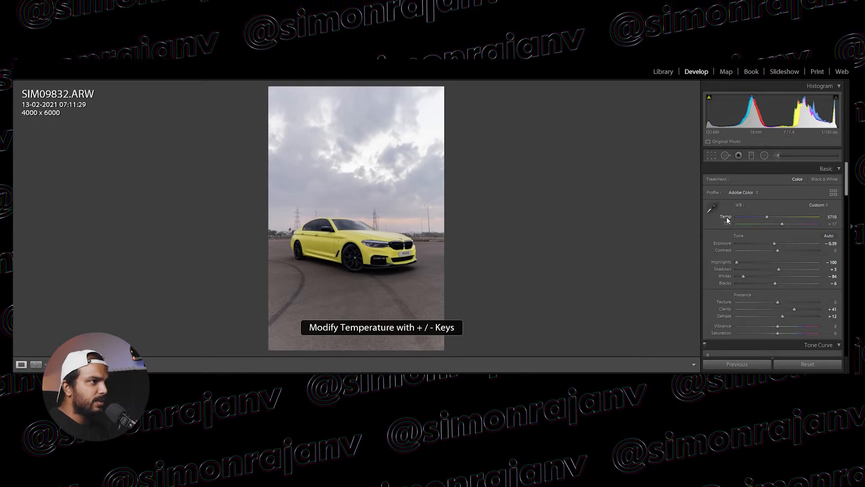
key("minus")
key("minus")
key("minus")
key("minus")
key("minus")
key("minus")
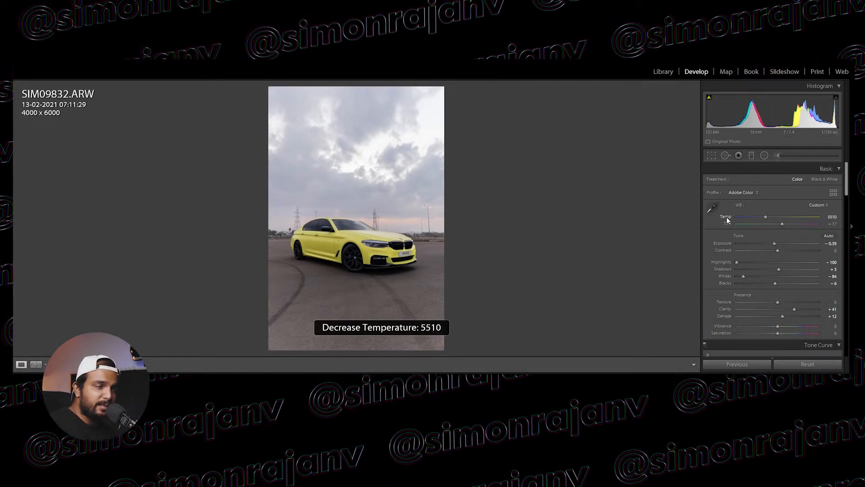
key("minus")
key("minus")
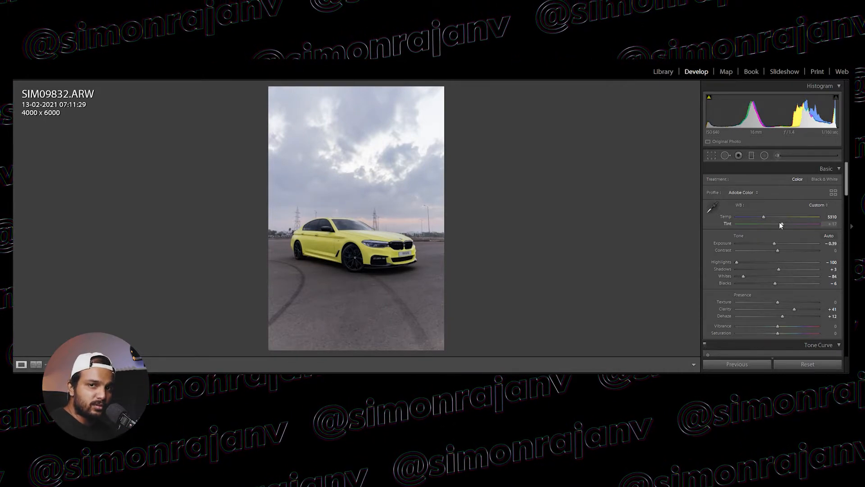
key("minus")
key("minus")
key("minus")
key("minus")
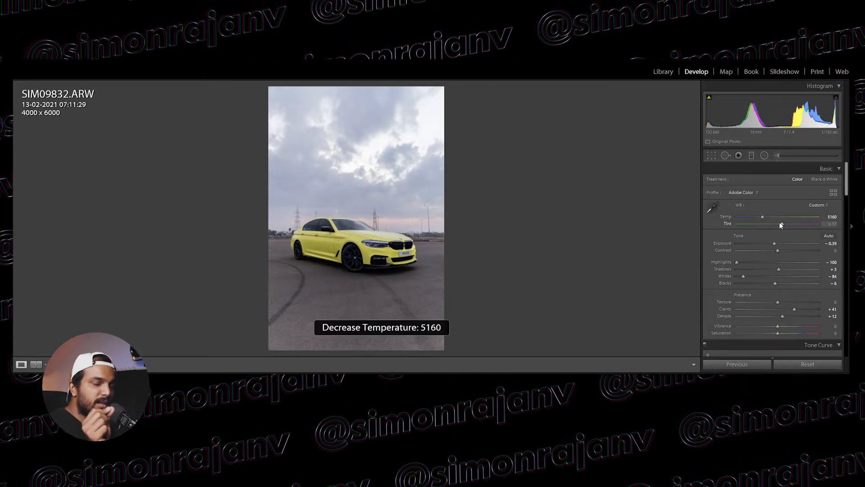
key("minus")
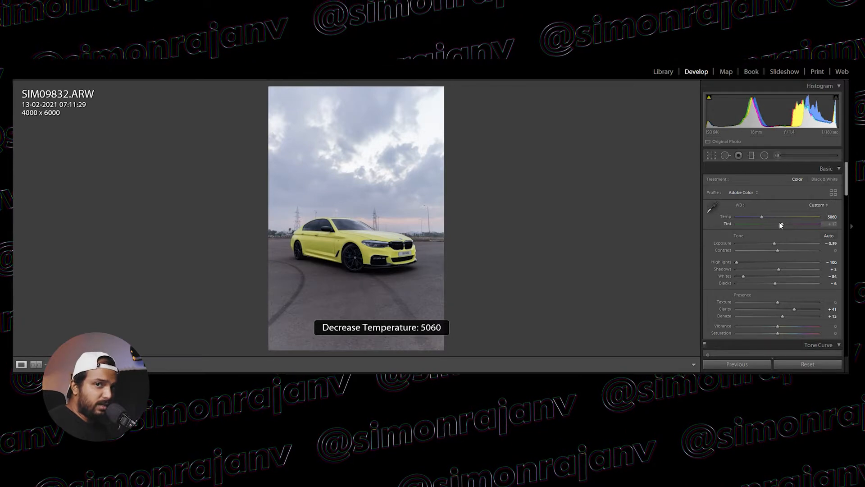
- Remove chromatic aberration in the lens corrections and set the profile's vignetting correction to 23
scroll(763, 298, "down", 4)
scroll(763, 298, "down", 5)
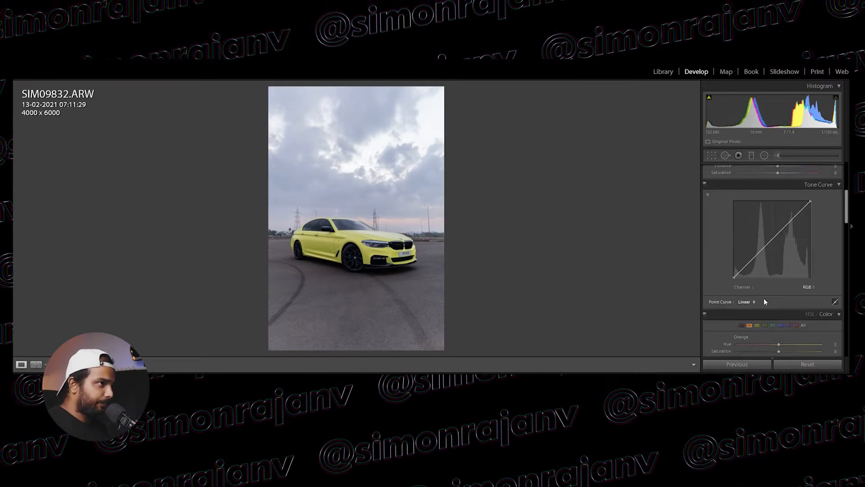
scroll(763, 320, "down", 5)
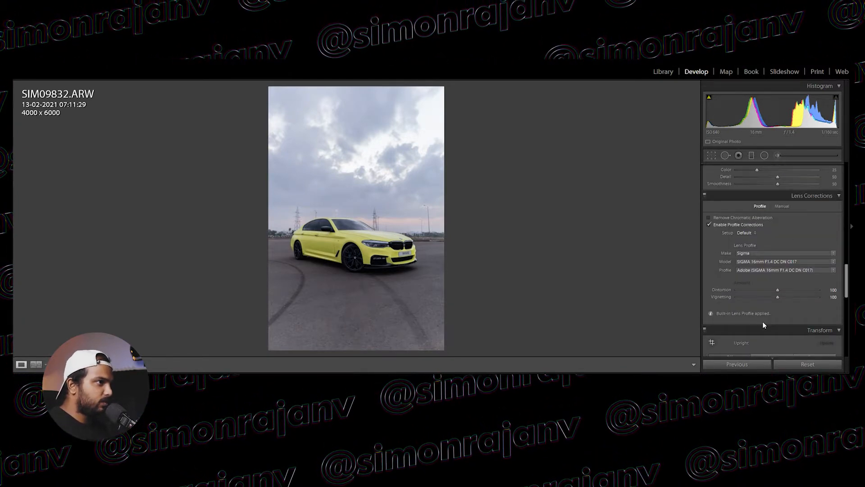
left_click(726, 217)
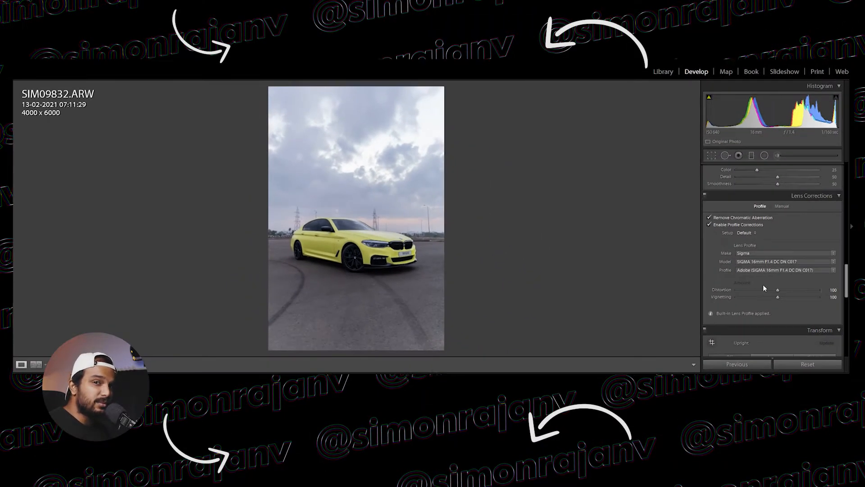
left_click_drag(776, 296, 745, 296)
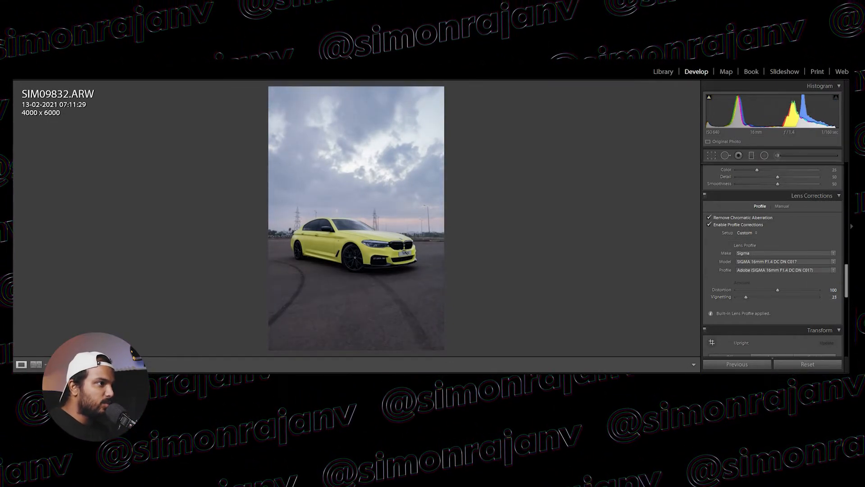
- In the camera calibration, set the Red Primary hue to +27, the Green Primary hue to +54 and its saturation to +62
left_click(379, 256)
left_click_drag(392, 192, 409, 265)
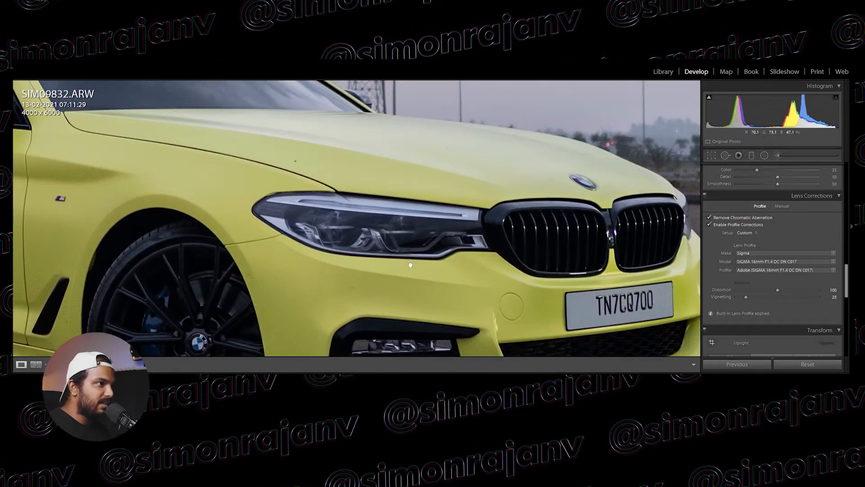
left_click(411, 265)
scroll(775, 314, "up", 10)
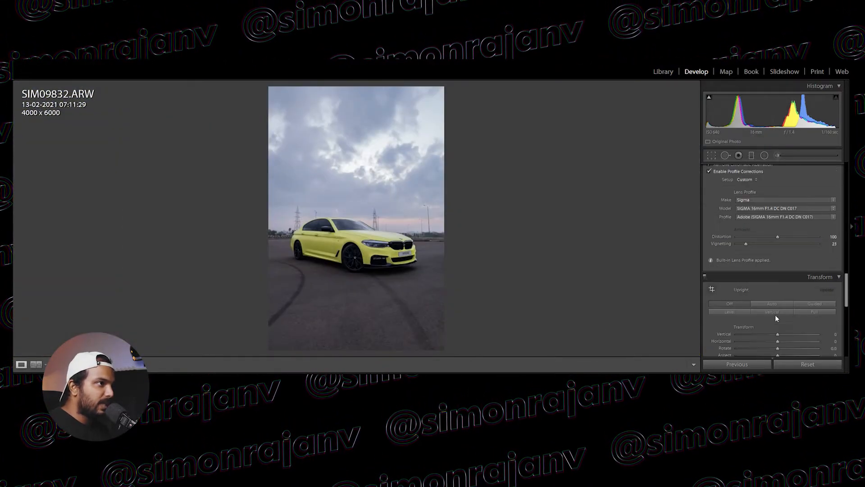
scroll(788, 286, "down", 15)
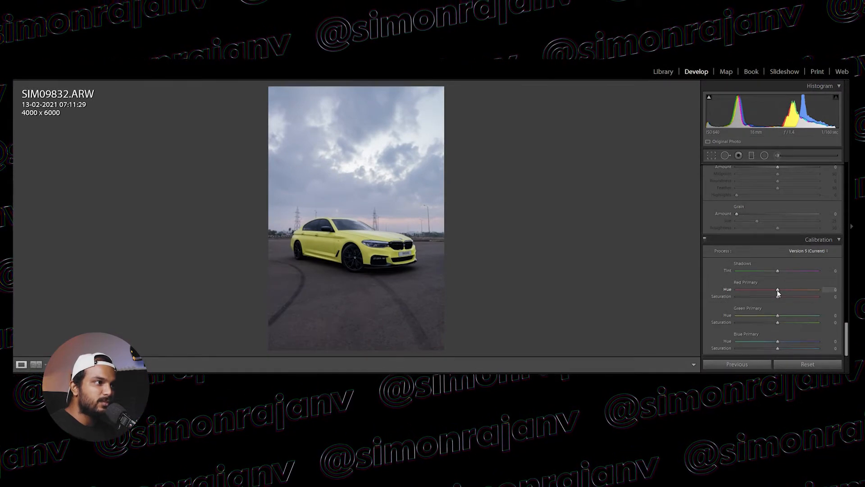
left_click_drag(777, 292, 787, 316)
left_click(349, 243)
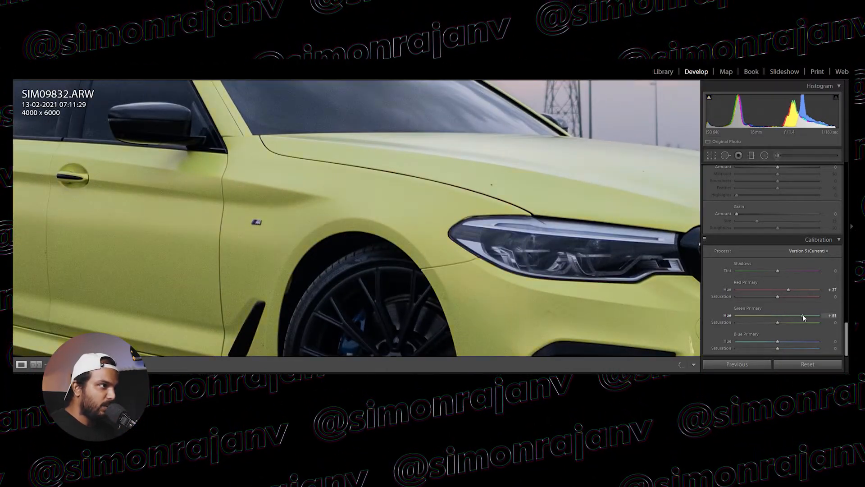
mouse_move(799, 315)
left_mouse_down()
mouse_move(779, 323)
mouse_move(801, 323)
left_mouse_up()
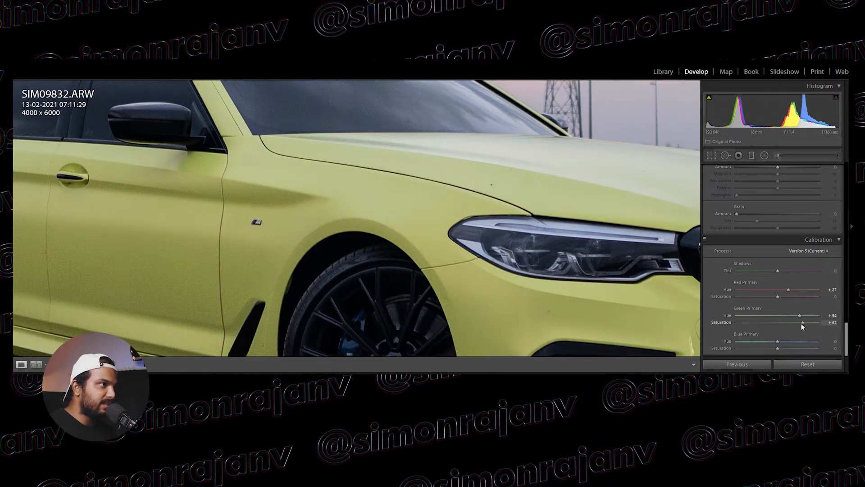
left_click(429, 239)
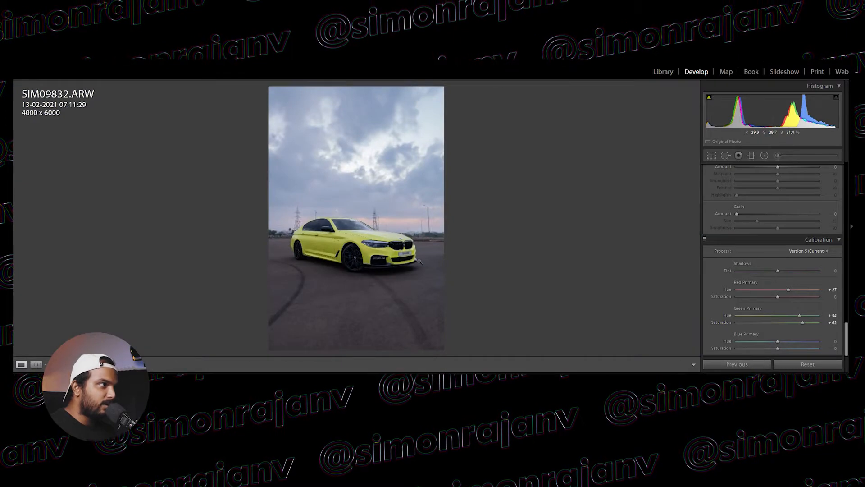
- Set the Blue Primary hue to -2 in the calibration and check the car's paint up close
left_click(373, 252)
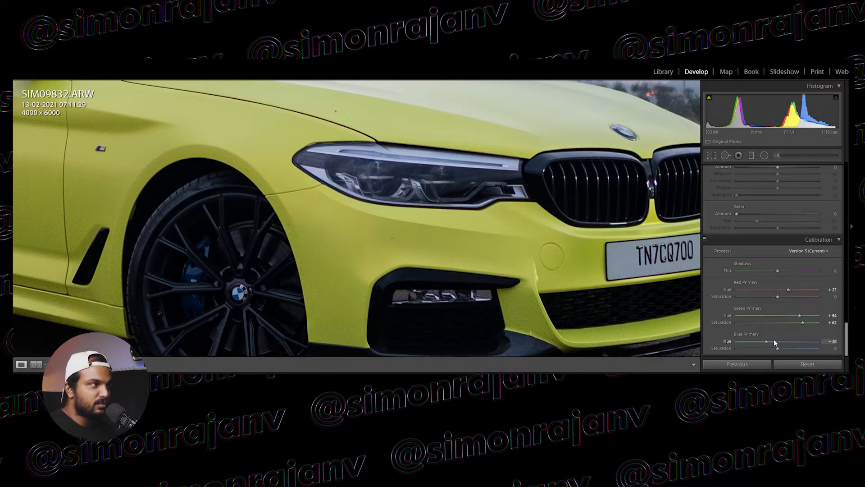
mouse_move(775, 340)
left_mouse_down()
mouse_move(796, 340)
mouse_move(777, 340)
left_mouse_up()
key("ctrl+minus")
key("ctrl+minus")
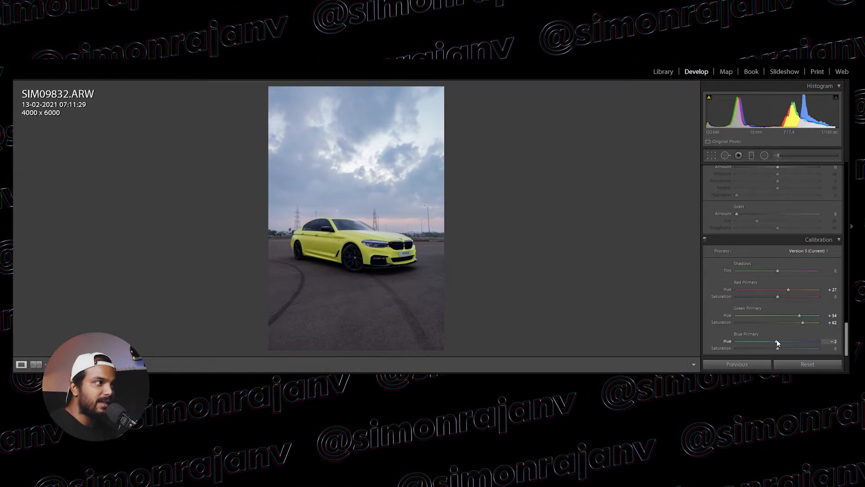
left_click(391, 249)
left_click_drag(389, 248, 494, 319)
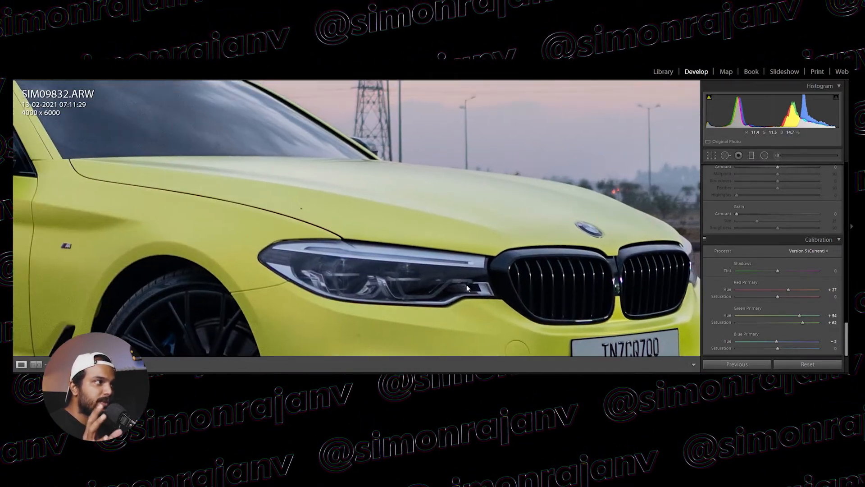
- Add control points along the RGB tone curve and lift its black endpoint slightly to fade the darkest tones
scroll(754, 242, "up", 3)
scroll(754, 245, "up", 5)
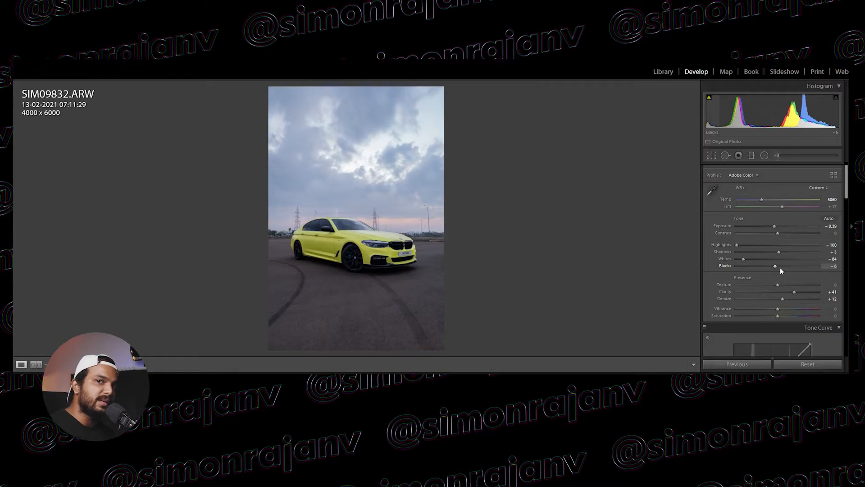
scroll(780, 266, "down", 4)
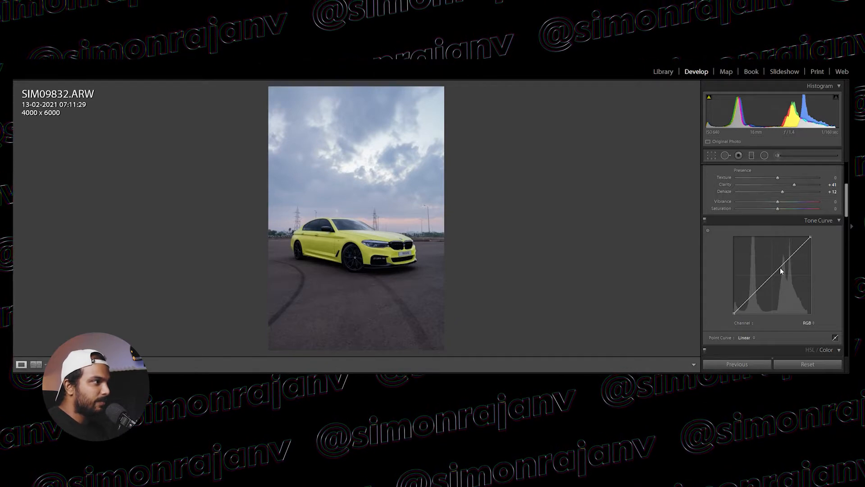
key("alt")
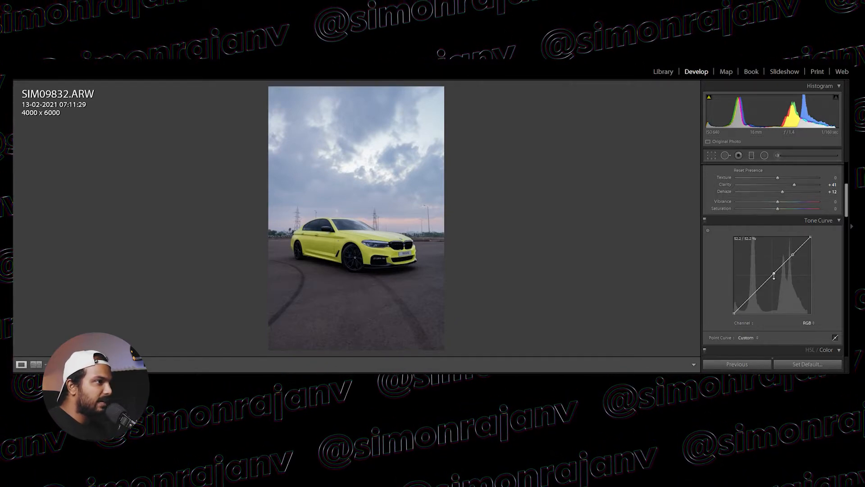
left_click_drag(752, 296, 753, 296)
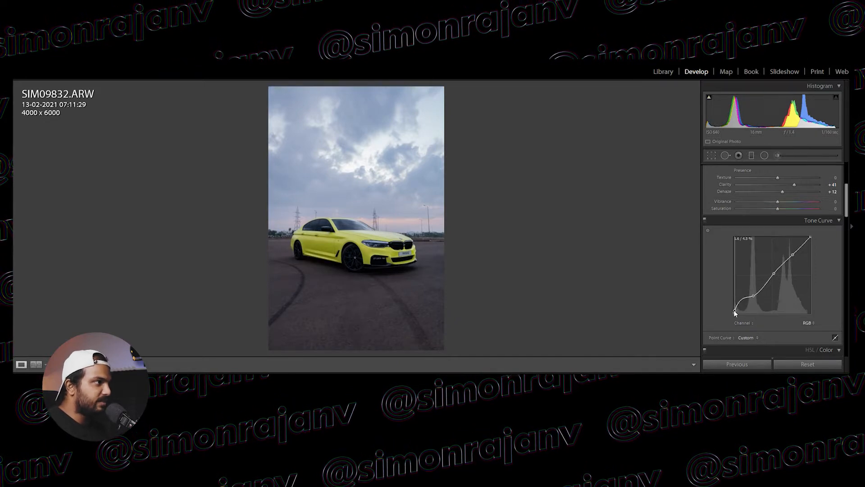
key("ctrl+z")
left_click_drag(734, 312, 734, 308)
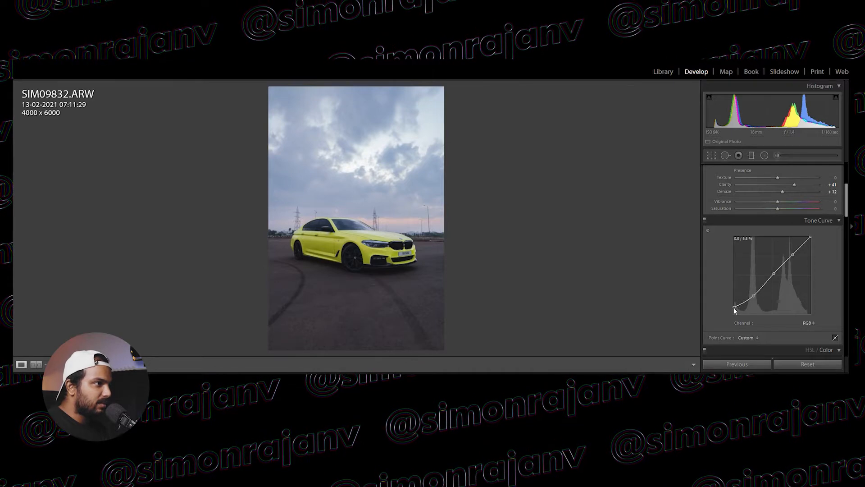
left_click_drag(735, 310, 734, 312)
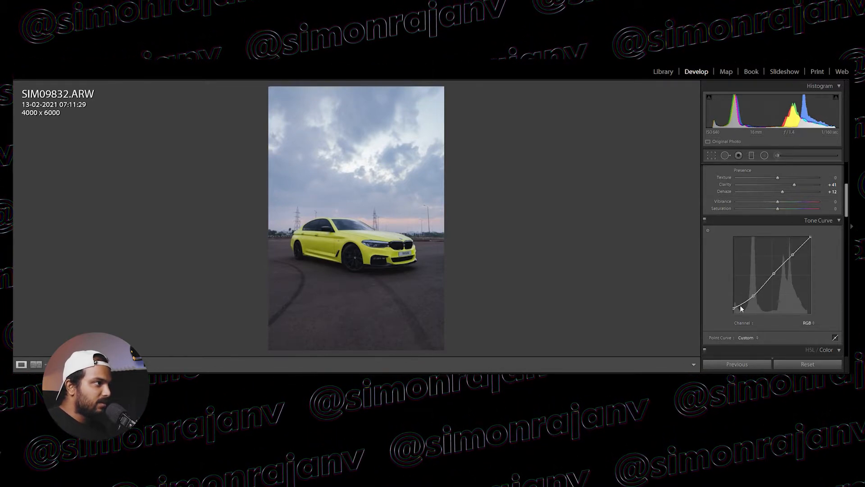
left_click(741, 307)
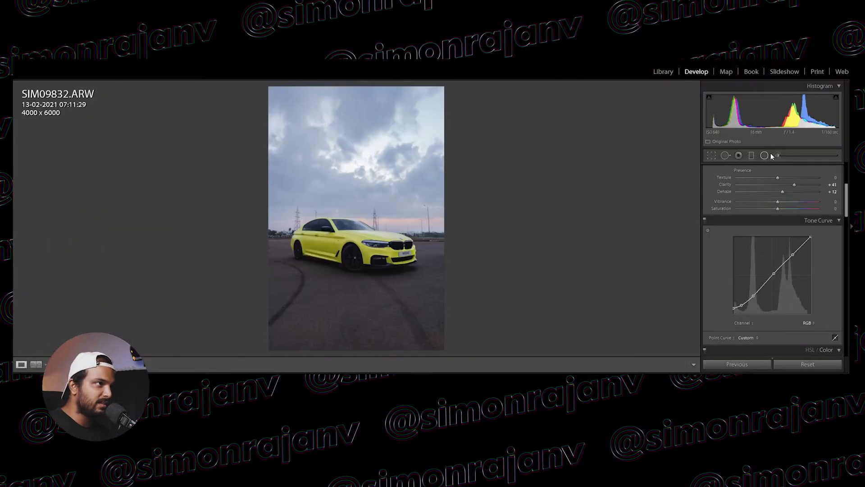
- Draw an inverted radial filter around the car's front wheel
left_click(729, 83)
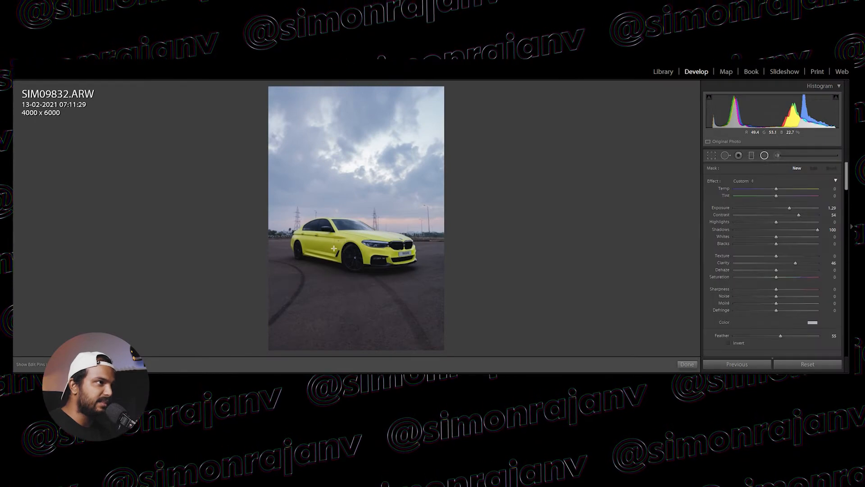
left_click_drag(346, 238, 356, 271)
left_click_drag(350, 276, 369, 262)
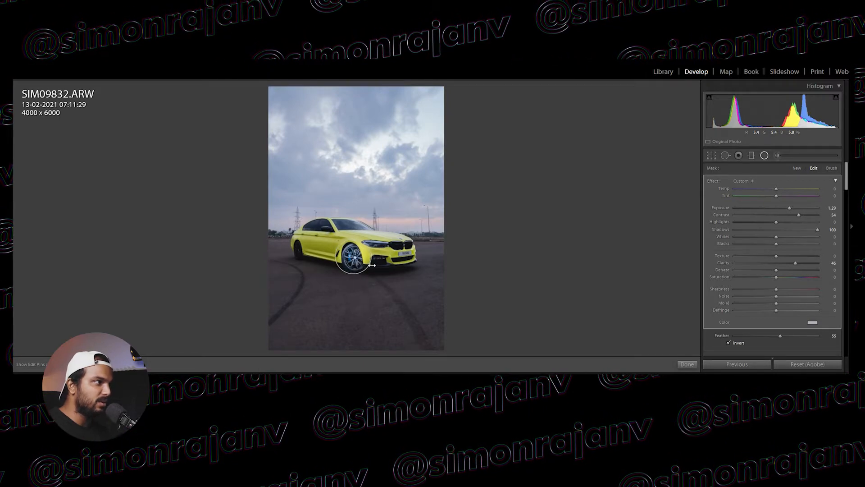
- Set the front wheel filter's Exposure, Contrast, Shadows and Whites to 0
type("0")
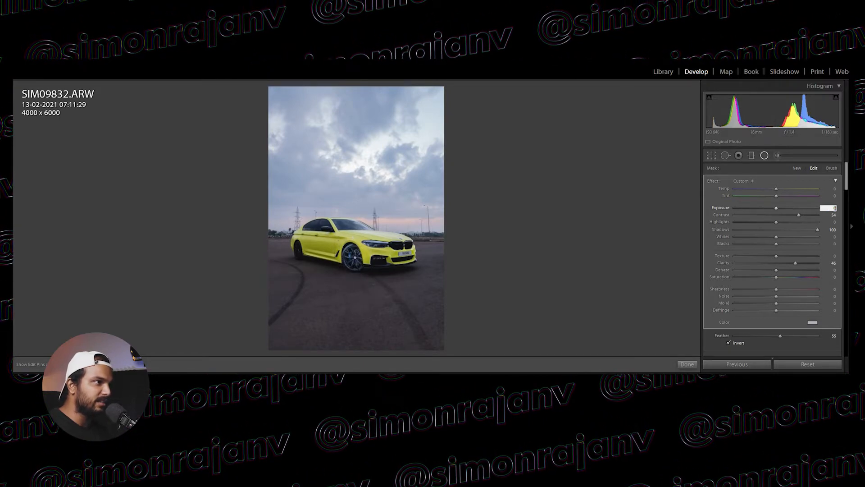
key("Tab")
type("0")
key("Tab")
key("Tab")
type("0")
key("Tab")
type("0")
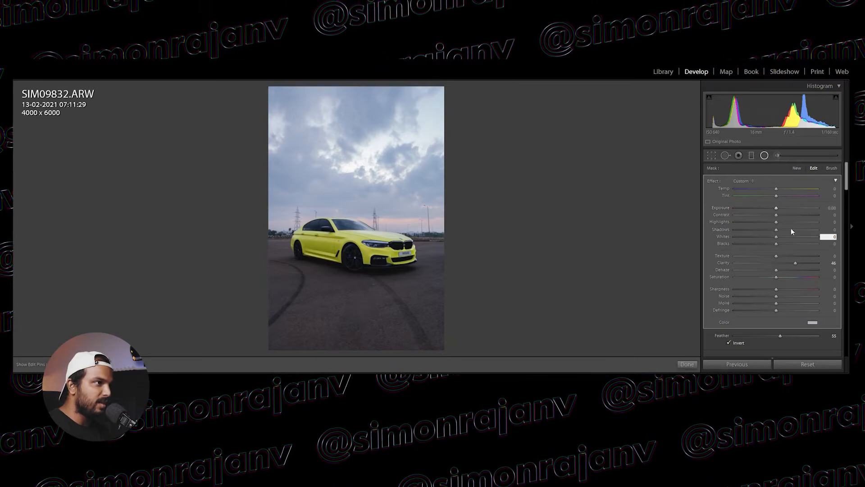
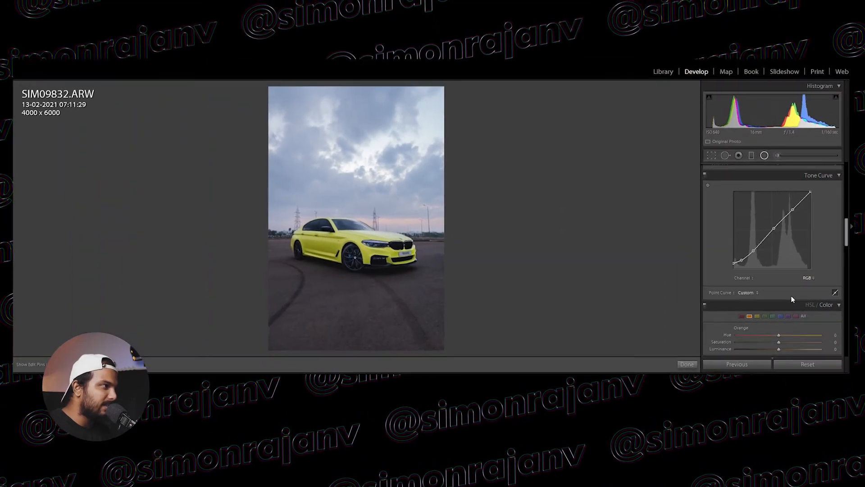
- Set the Blue color range to Hue -17, Saturation -9 and Luminance -65 in the color adjustments
left_click(780, 316)
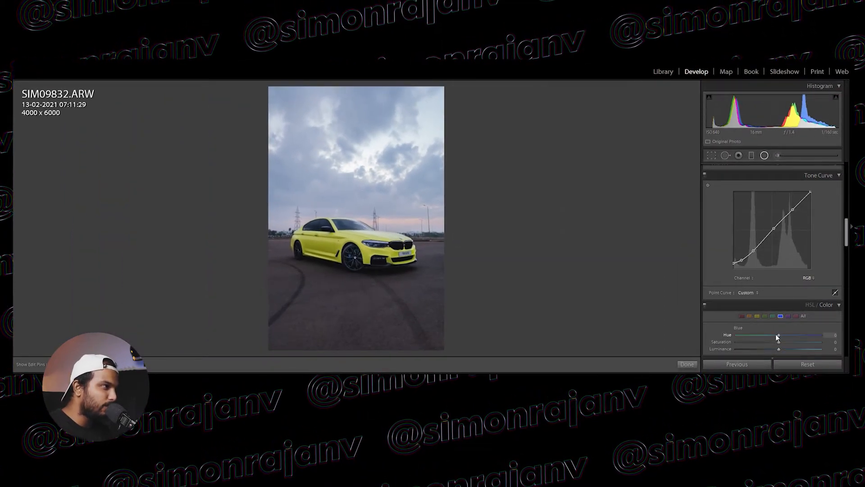
left_click_drag(776, 335, 797, 334)
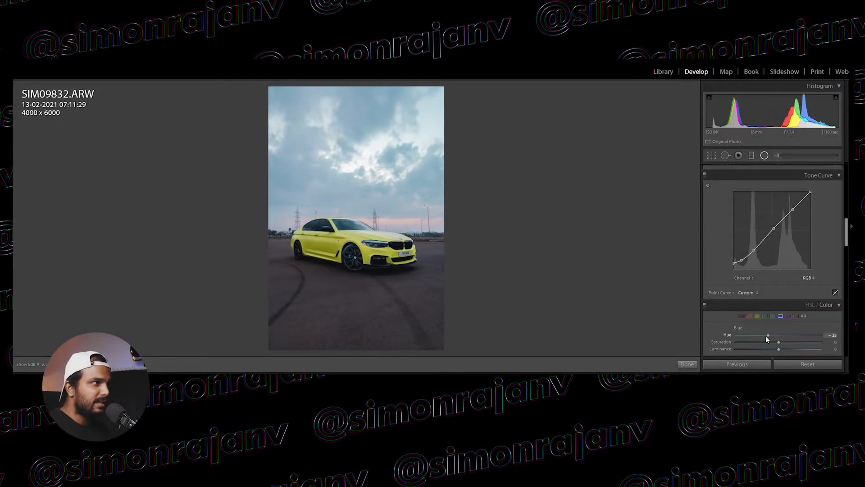
left_click_drag(769, 335, 772, 335)
left_click_drag(779, 342, 774, 342)
left_click_drag(779, 349, 750, 349)
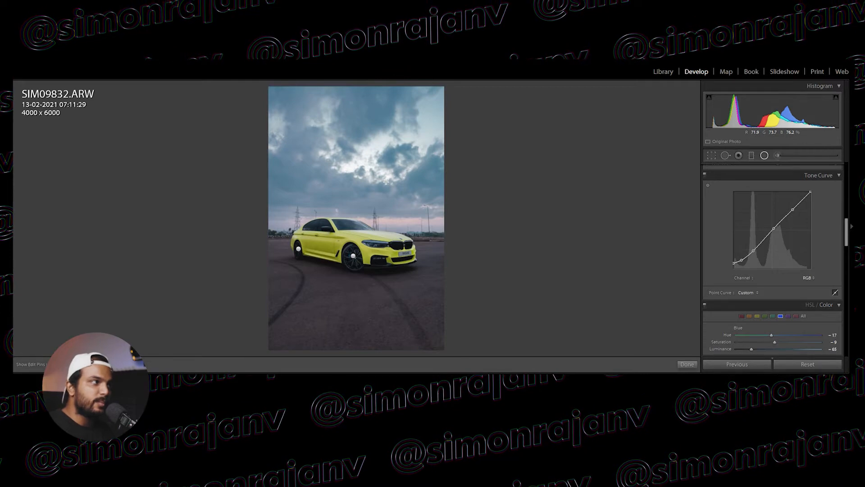
- Adjust the Aqua range's hue and saturation in the color adjustments, and open the Yellow range
left_click(411, 179)
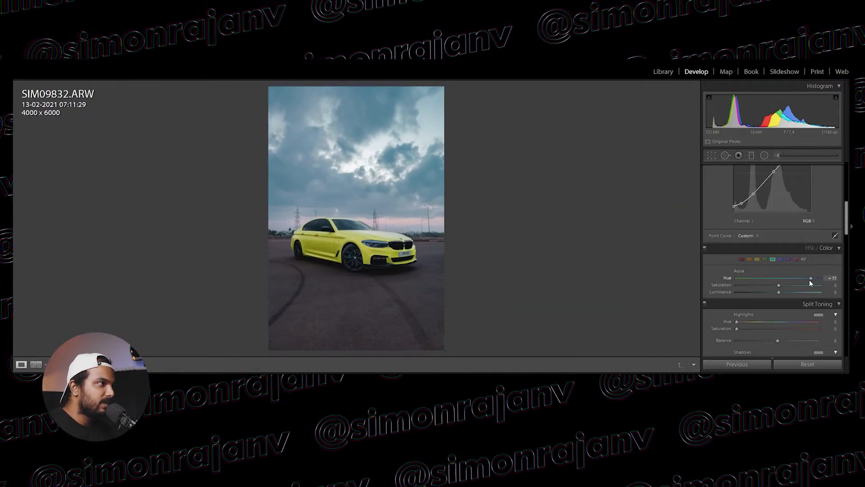
mouse_move(809, 279)
left_mouse_down()
mouse_move(753, 277)
mouse_move(768, 278)
mouse_move(745, 285)
mouse_move(798, 292)
mouse_move(780, 293)
mouse_move(796, 286)
left_mouse_up()
left_click(757, 259)
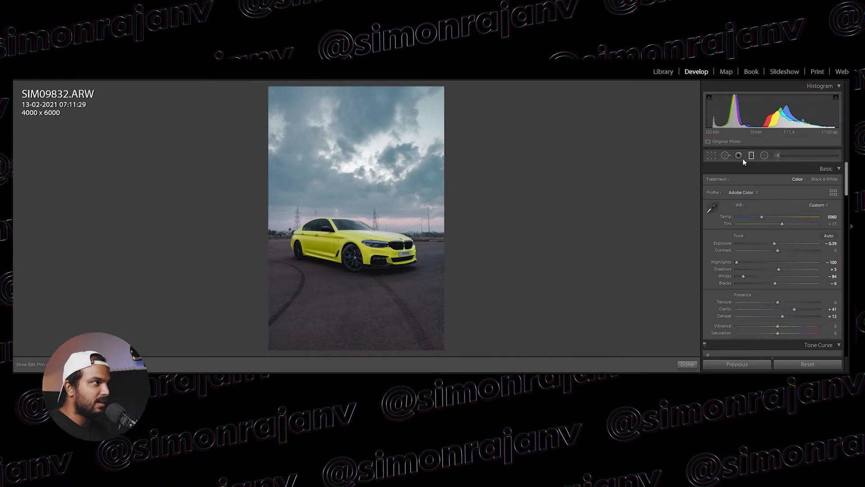
- Darken the sky with a graduated filter at Exposure -0.46, Contrast 39, Highlights -40 and Shadows -67, and adjust its Blacks and Dehaze
left_click(752, 156)
left_click_drag(352, 87, 355, 314)
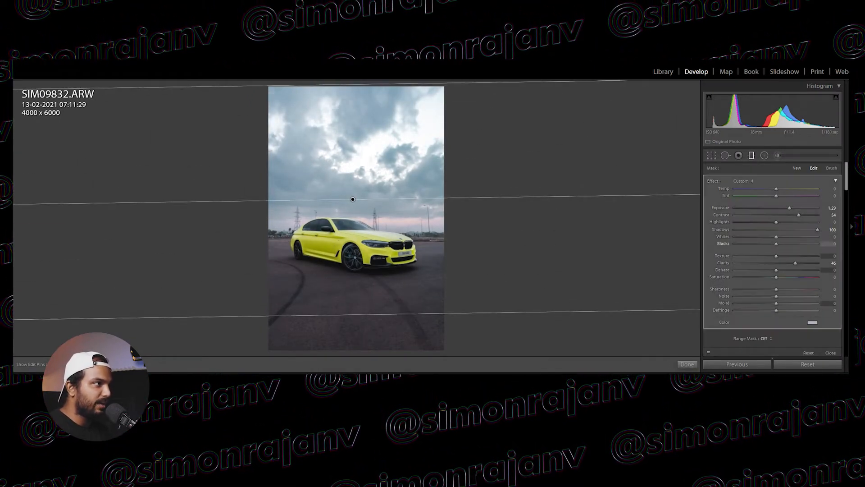
left_click_drag(784, 210, 764, 207)
mouse_move(353, 199)
left_mouse_down()
mouse_move(357, 184)
mouse_move(359, 194)
left_mouse_up()
left_click_drag(758, 229, 774, 208)
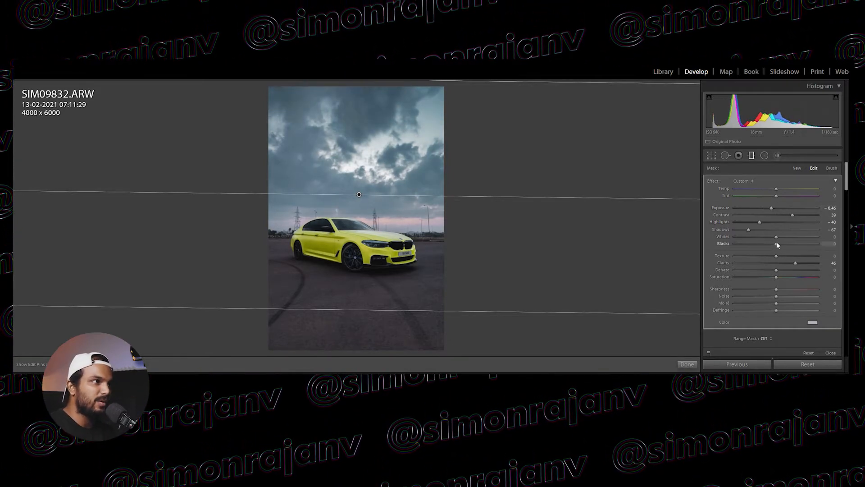
left_click_drag(776, 243, 783, 270)
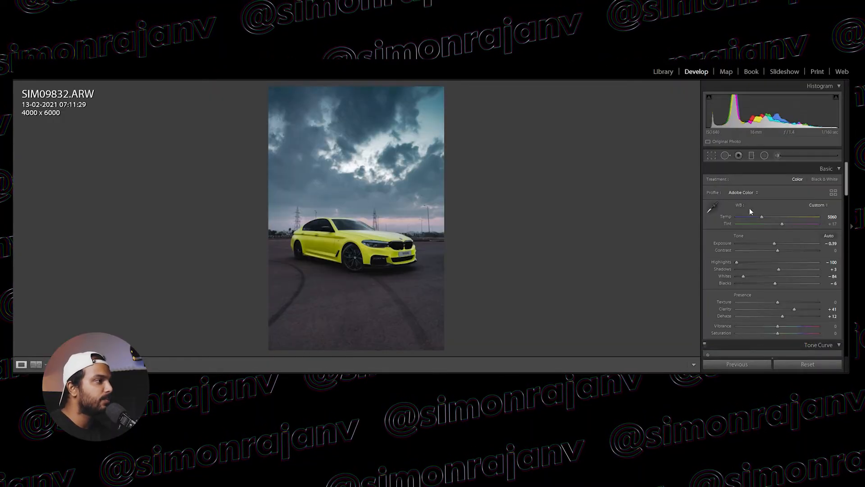
- Draw a radial filter around the whole car and invert it so that it affects the inside
scroll(761, 302, "down", 2)
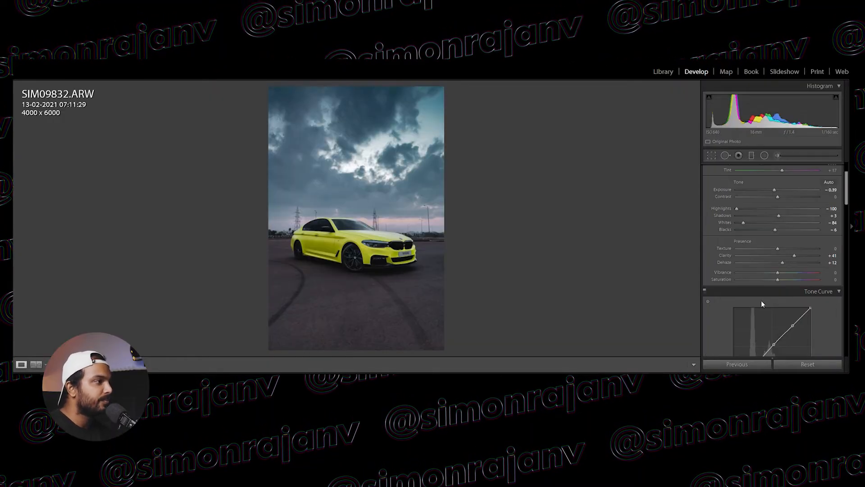
left_click(764, 156)
left_click_drag(330, 238, 354, 245)
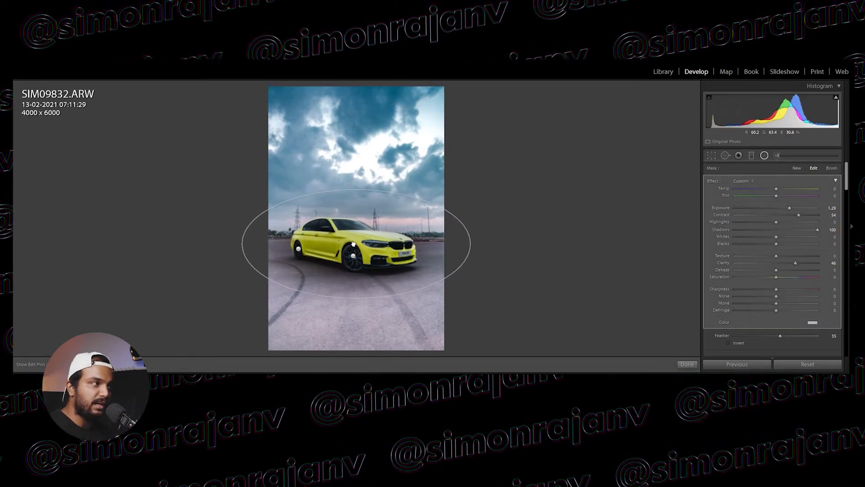
left_click(729, 343)
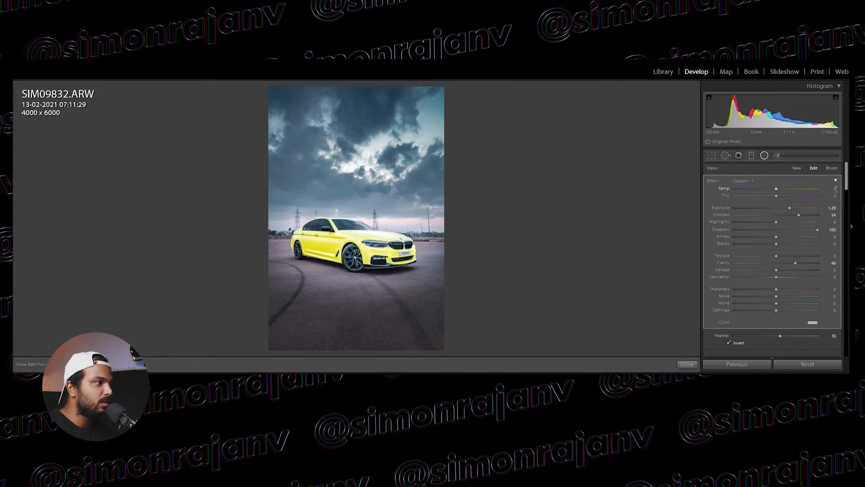
- Reset all of the whole-car radial filter's effect values to 0
key("0")
key("Tab")
key("0")
key("Tab")
key("0")
key("Tab")
key("0")
key("Tab")
key("0")
key("Tab")
key("0")
key("Tab")
key("0")
key("Tab")
key("0")
key("Tab")
key("0")
key("Return")
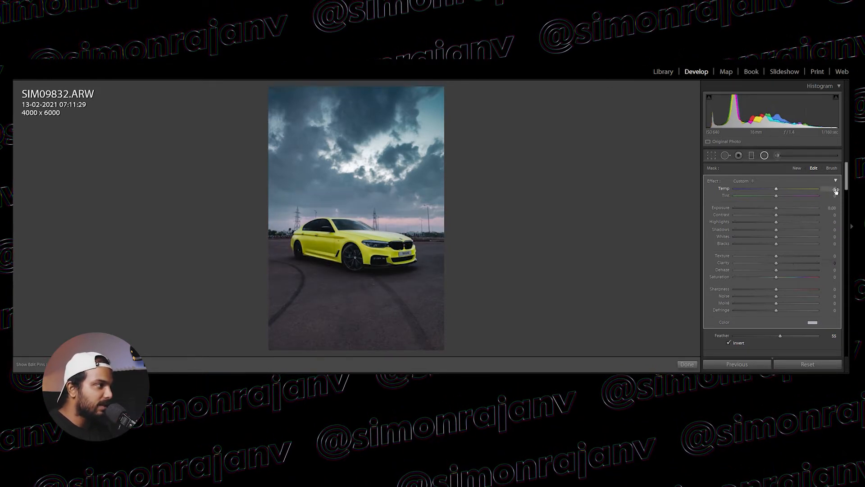
- Set the whole-car filter to Exposure 0.14, Contrast 16, Highlights 59, Shadows 31 and Clarity 18
left_click_drag(778, 229, 778, 208)
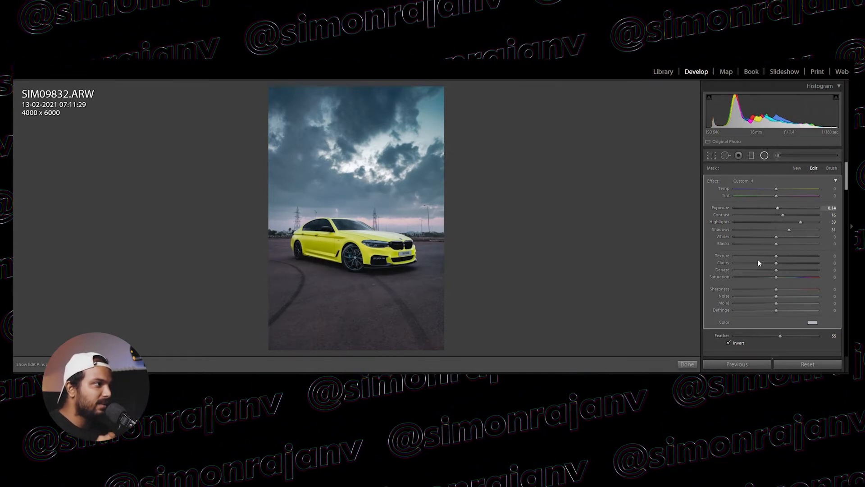
left_click_drag(782, 264, 783, 262)
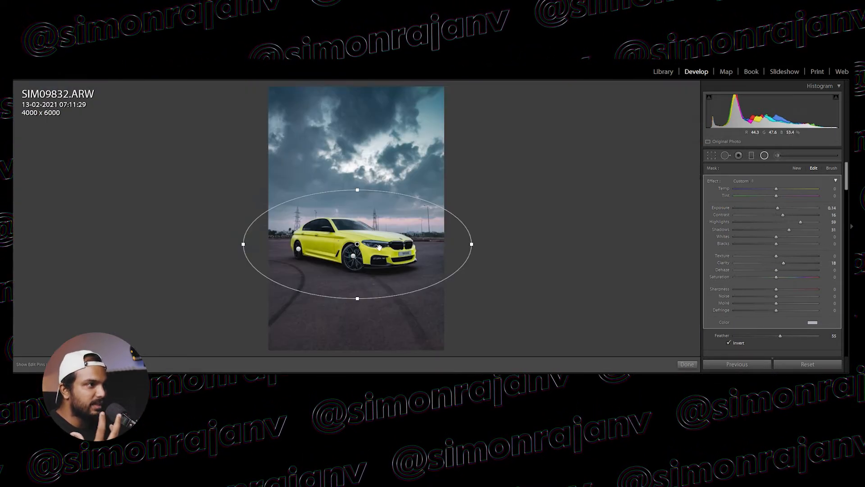
- Draw a wide, flat, inverted radial filter across the horizon behind the car, using the mask overlay to narrow its height
key("shift+m")
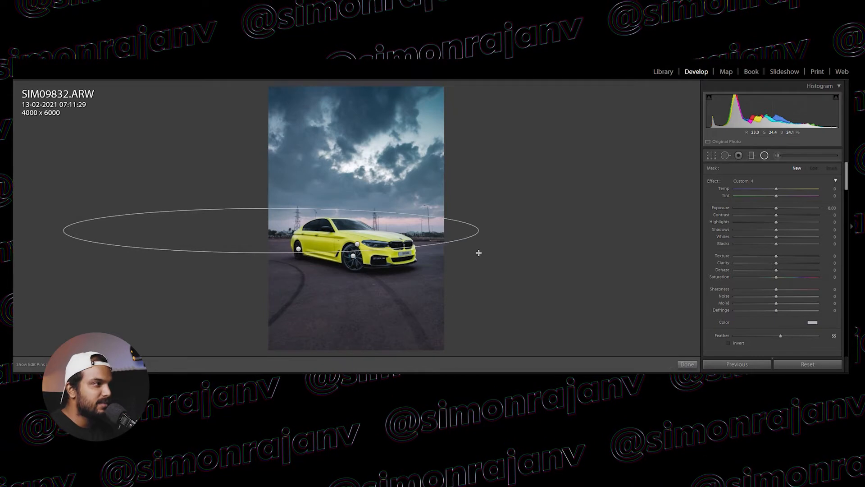
left_click_drag(477, 250, 479, 251)
left_click_drag(404, 234, 486, 234)
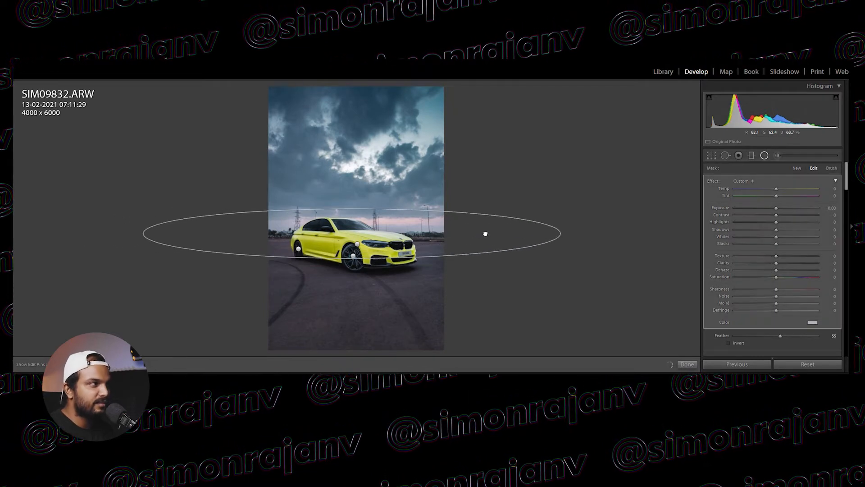
key("o")
left_click(729, 342)
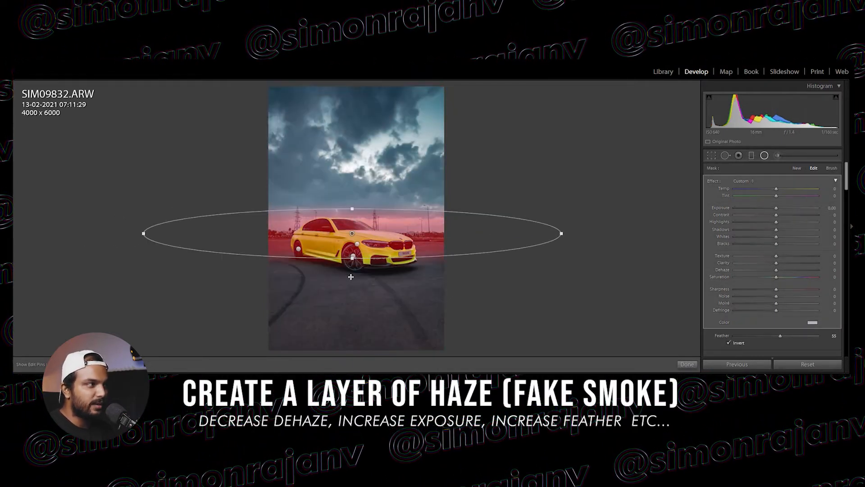
left_click_drag(353, 257, 352, 251)
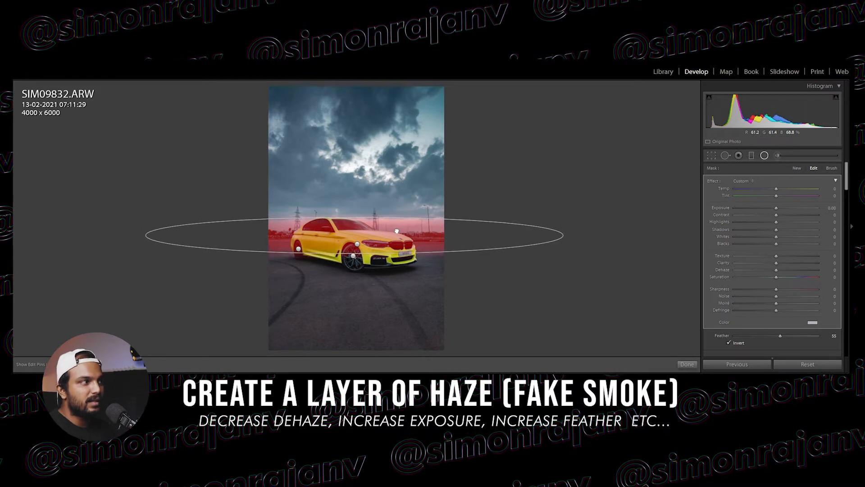
key("o")
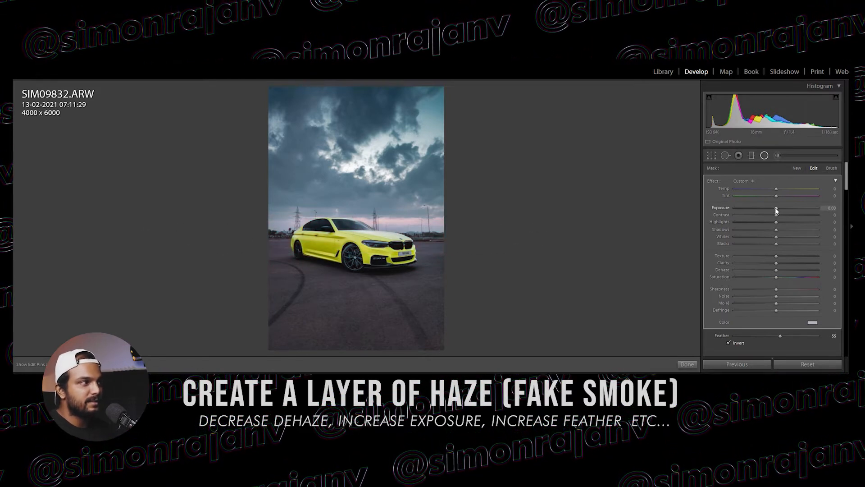
- Create haze with the horizon filter at Exposure 0.36, Texture -15, Clarity -7 and Dehaze -49, and increase its Feather
left_click_drag(777, 208, 785, 208)
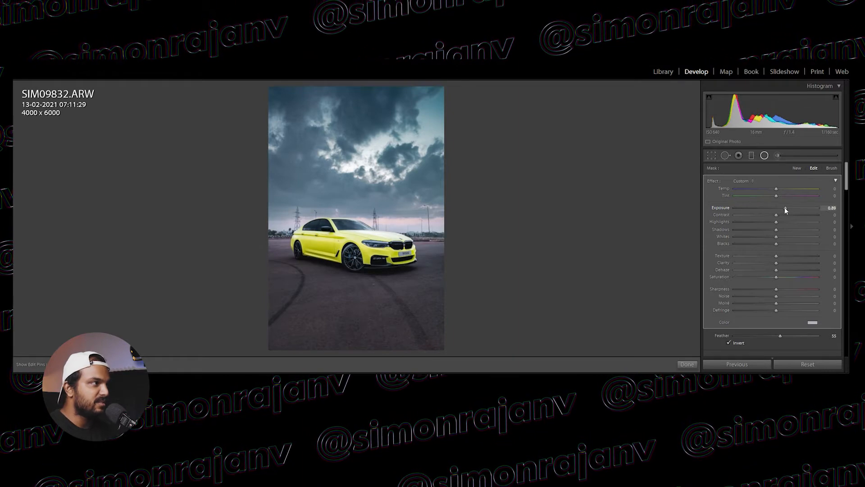
left_click_drag(776, 269, 756, 269)
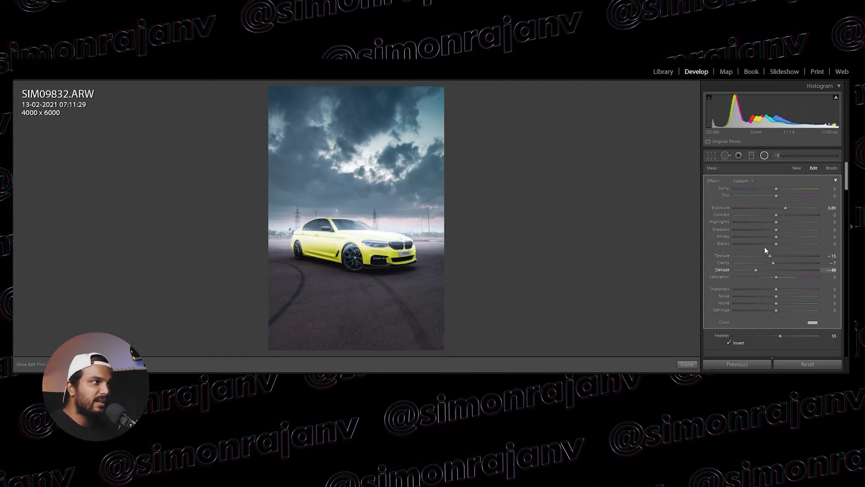
left_click_drag(786, 208, 783, 209)
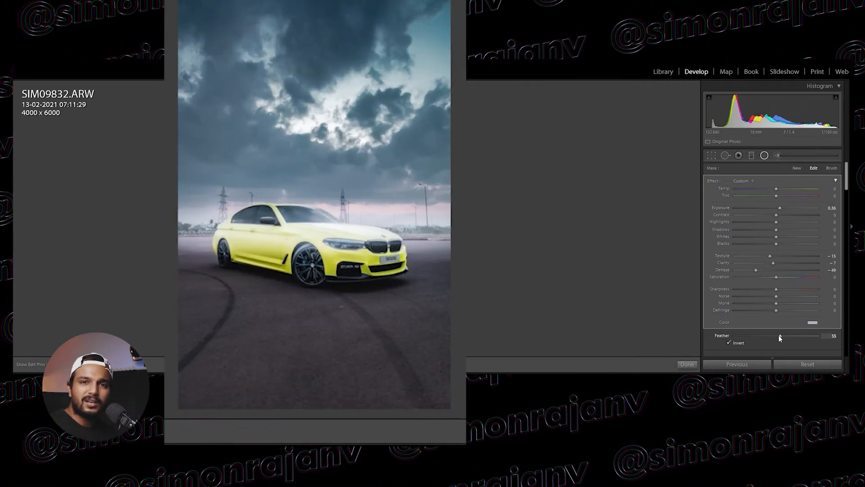
left_click_drag(781, 337, 844, 336)
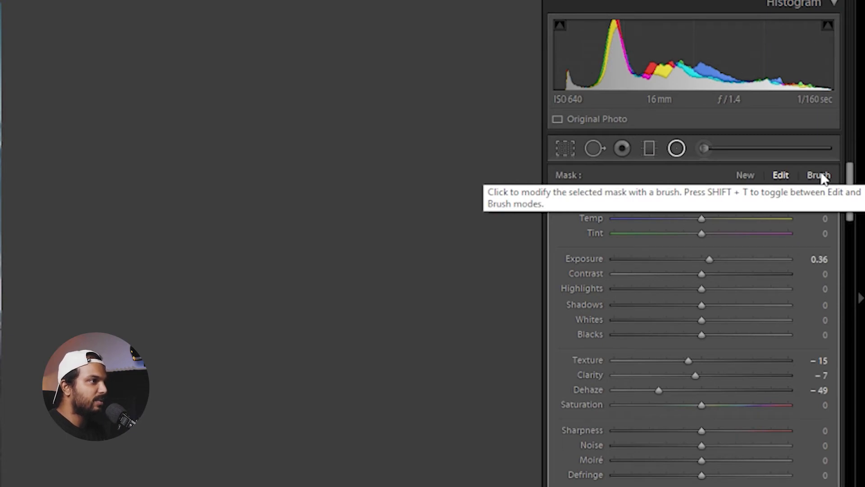
- Erase the haze filter's mask from the car's body with the eraser brush, Auto Mask off and the mask overlay shown
left_click(819, 175)
scroll(701, 468, "down", 3)
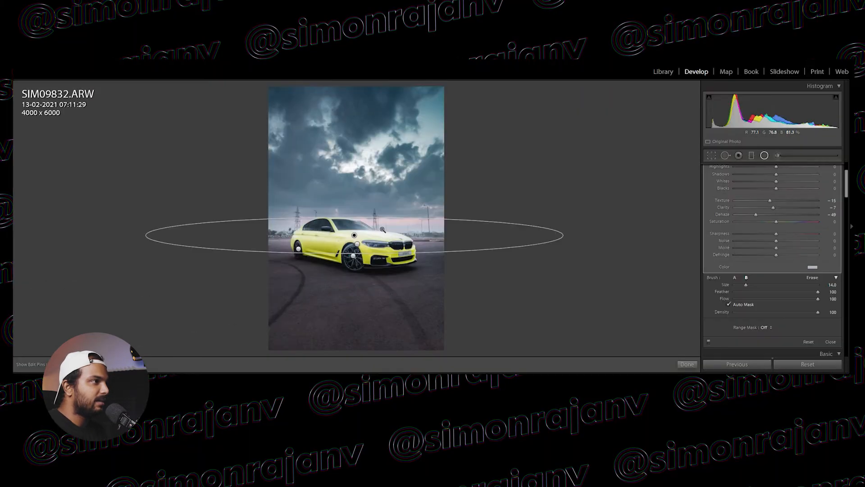
left_click(377, 234)
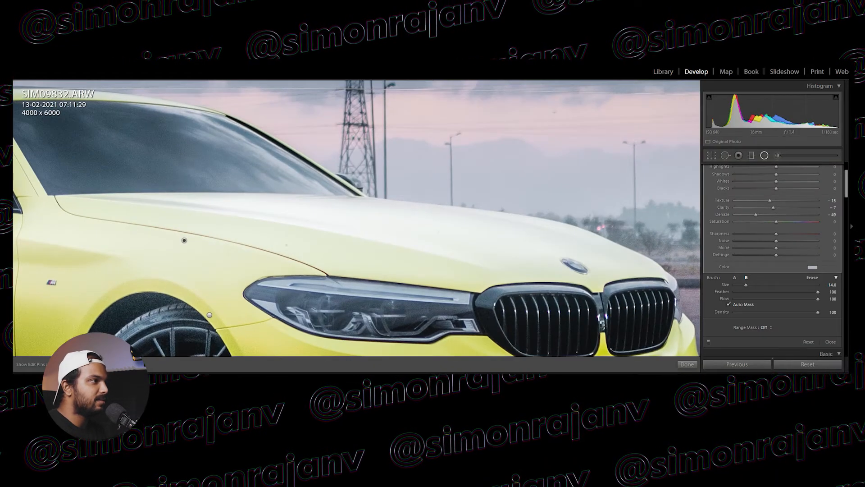
left_click(505, 248)
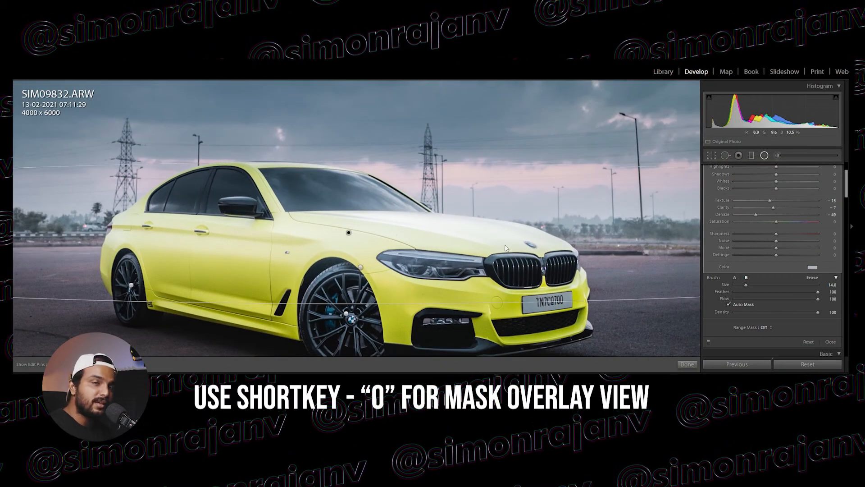
key("o")
key("alt")
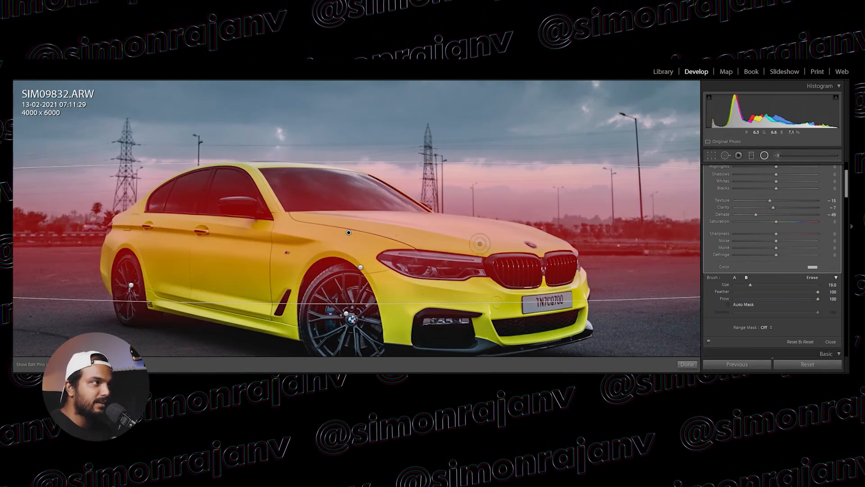
key("a")
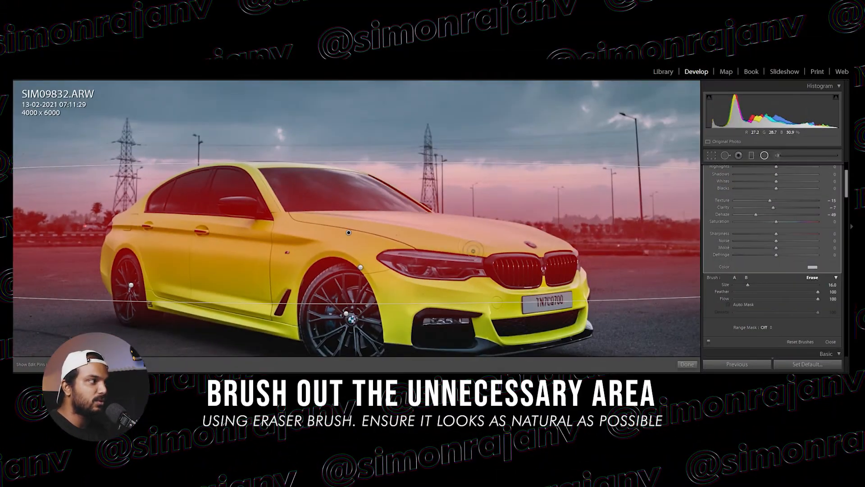
scroll(473, 250, "up", 2)
mouse_move(489, 279)
left_mouse_down()
mouse_move(311, 255)
mouse_move(171, 187)
mouse_move(289, 243)
mouse_move(392, 242)
left_mouse_up()
left_click_drag(522, 252, 514, 242)
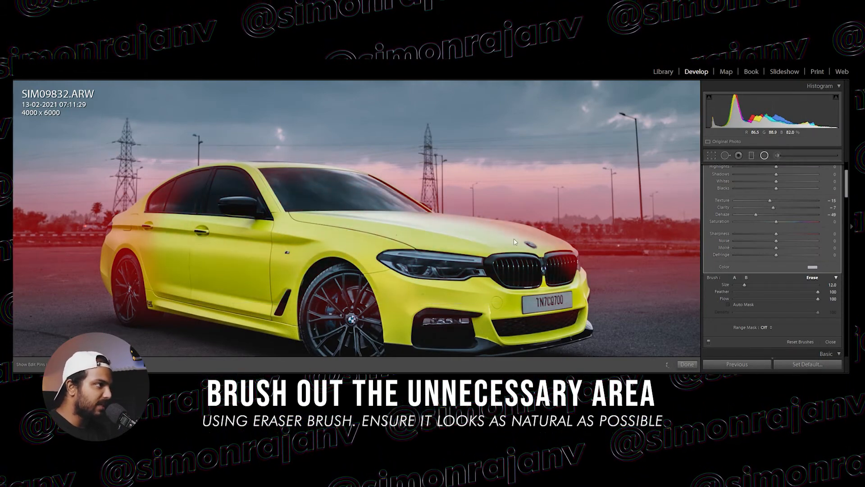
mouse_move(148, 200)
left_mouse_down()
mouse_move(117, 218)
mouse_move(109, 244)
left_mouse_up()
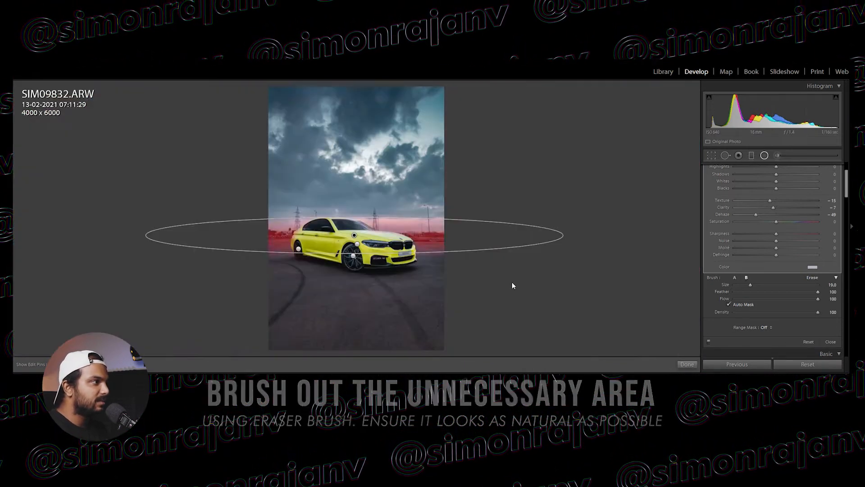
- Undo the last eraser strokes on the haze mask and redo one of them
key("ctrl+z")
key("ctrl+z")
key("ctrl+z")
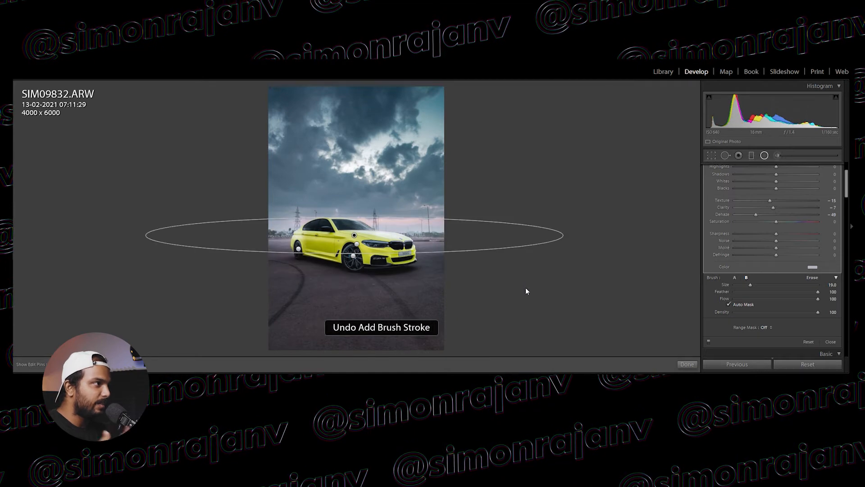
key("ctrl+y")
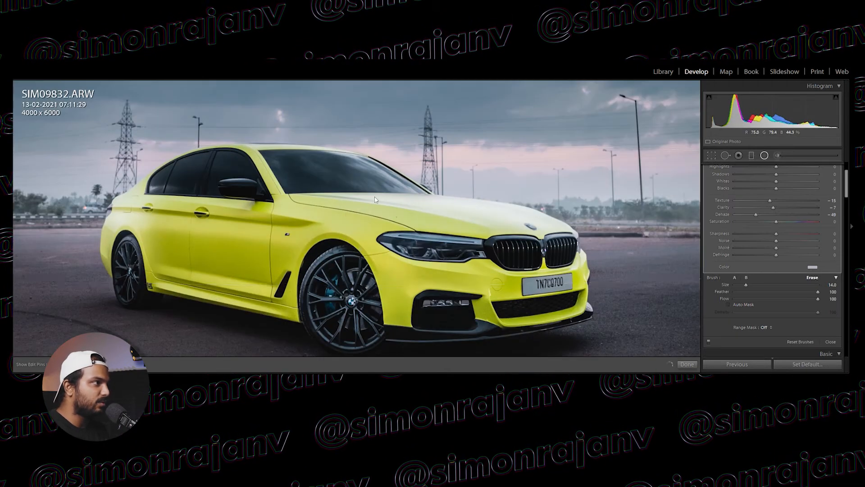
- Erase the haze filter's mask from the car's rear edge and hood with a smaller eraser brush, checking it with the mask overlay
scroll(145, 206, "down", 4)
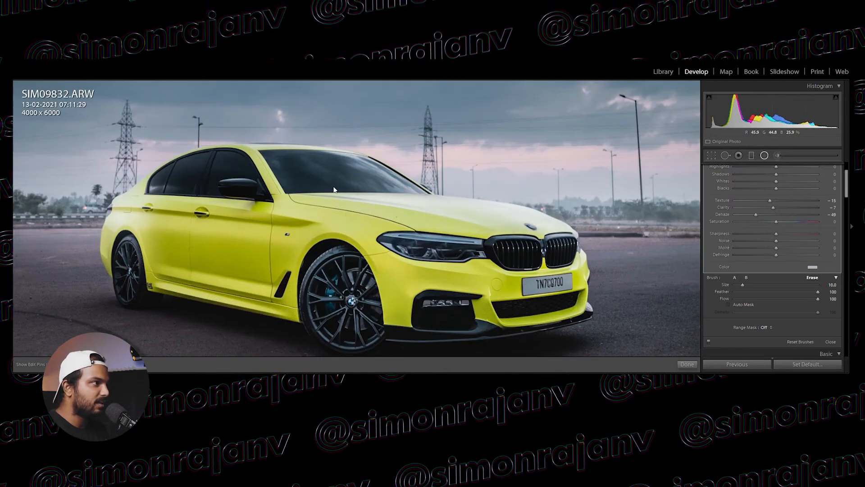
left_click_drag(144, 205, 119, 198)
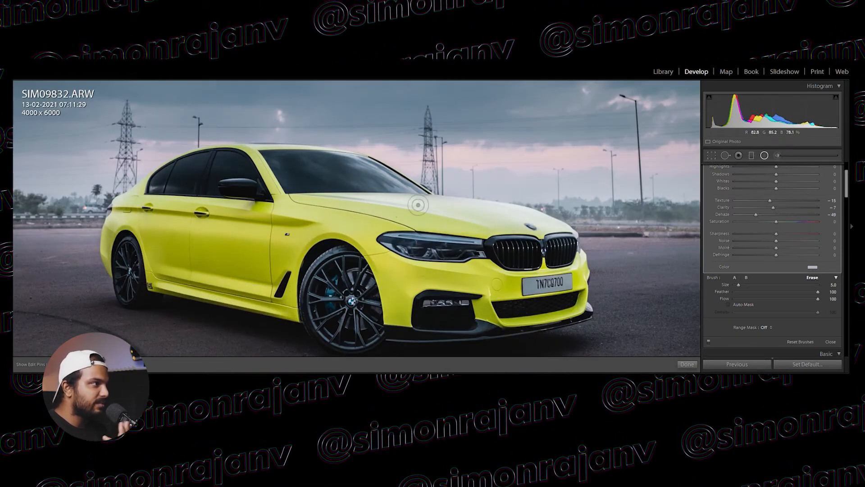
key("o")
scroll(552, 245, "down", 1)
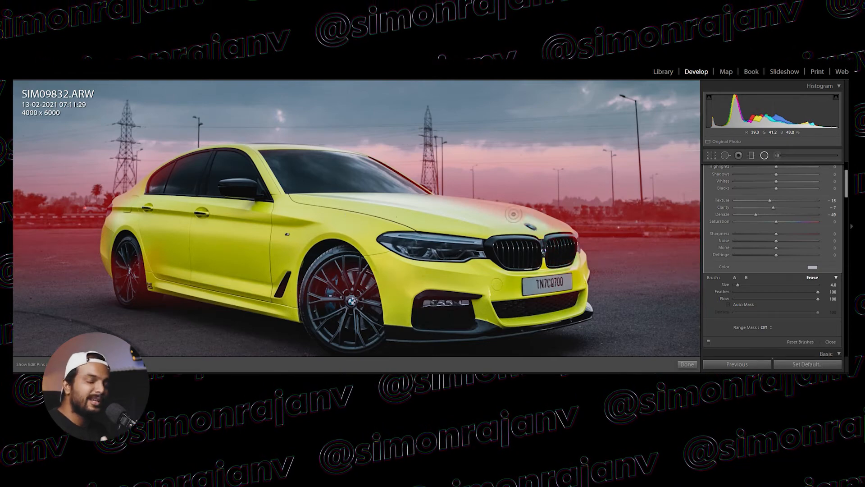
left_click_drag(514, 214, 423, 202)
scroll(330, 246, "up", 15)
key("o")
key("o")
key("o")
key("o")
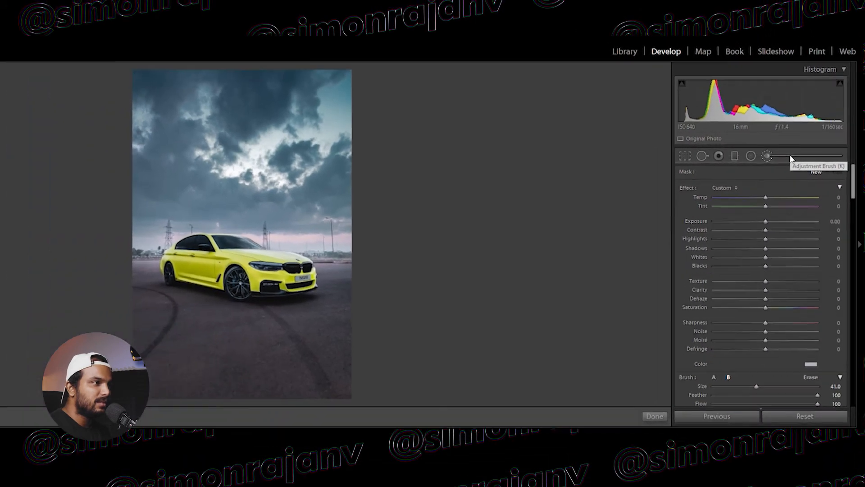
- Mask the whole car with an adjustment brush at Size 41, Feather 100 and Flow 100 with Auto Mask on, checking the overlay
scroll(794, 269, "down", 5)
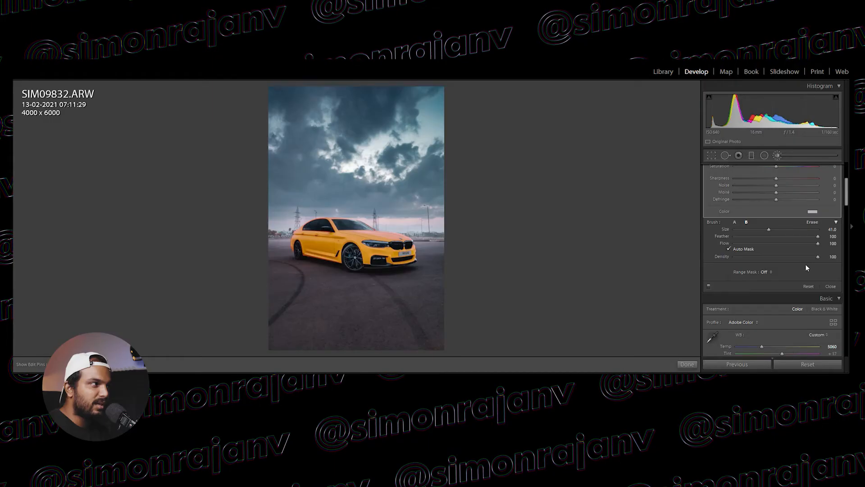
key("o")
key("o")
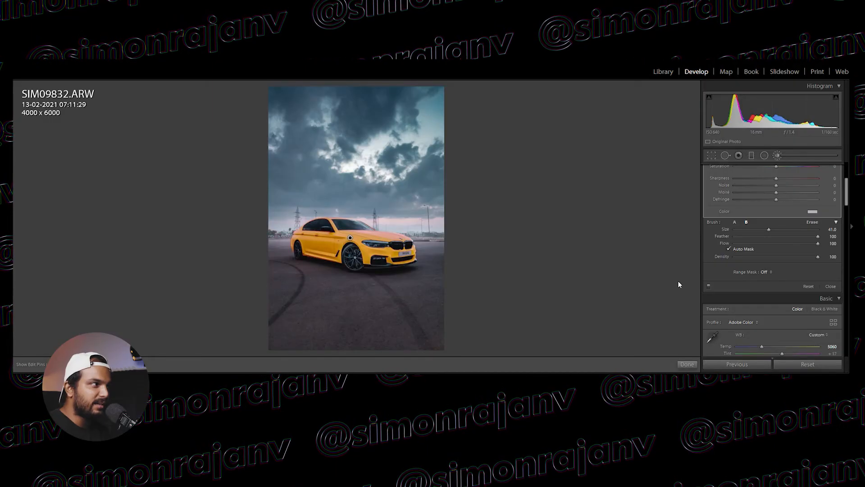
key("o")
key("o")
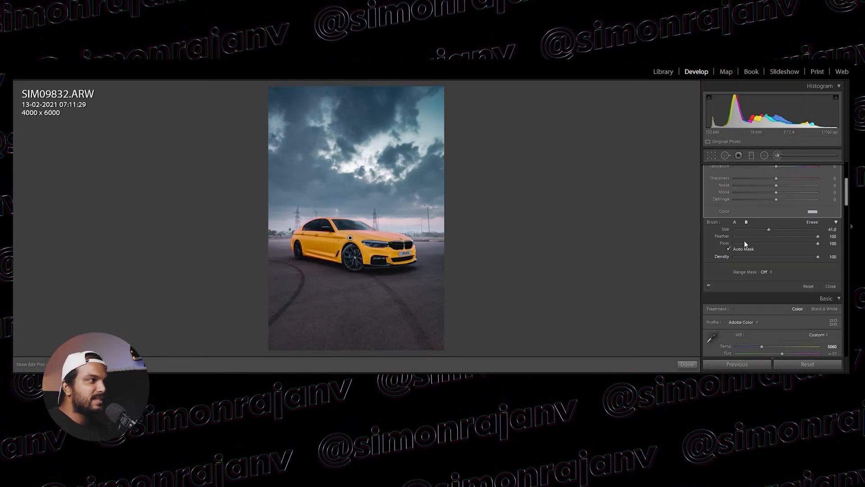
- Set the car brush adjustment to Clarity 31, Dehaze 12 and Saturation 20 with the mask overlay hidden
scroll(753, 260, "up", 5)
key("o")
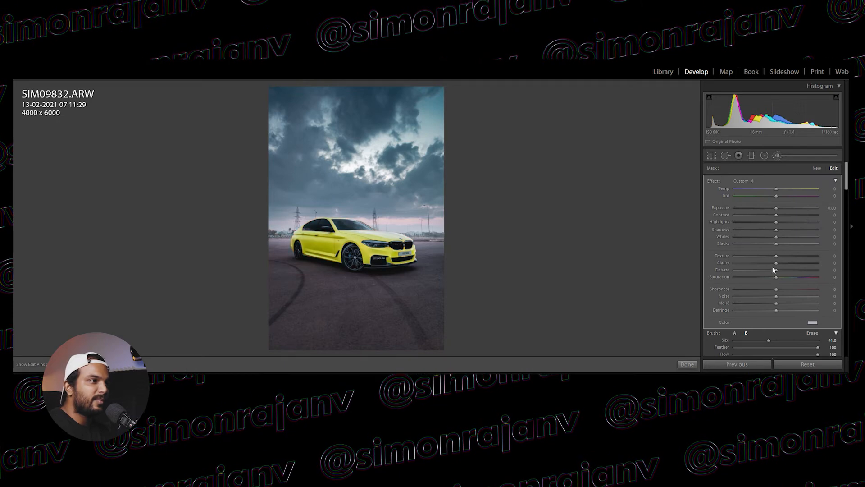
left_click_drag(776, 264, 785, 270)
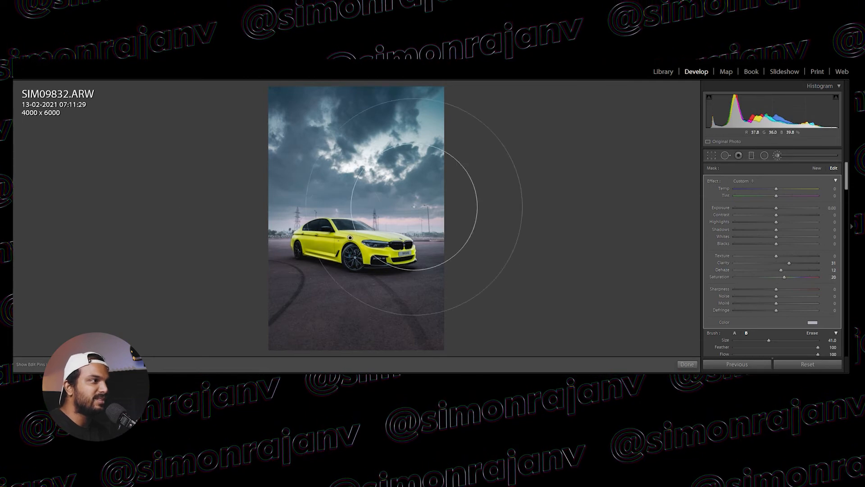
- Paint a new brush adjustment with Shadows 11 over the headlight and kidney grilles, cleaning up its mask with a small eraser and the overlay
left_click(399, 245)
left_click(817, 168)
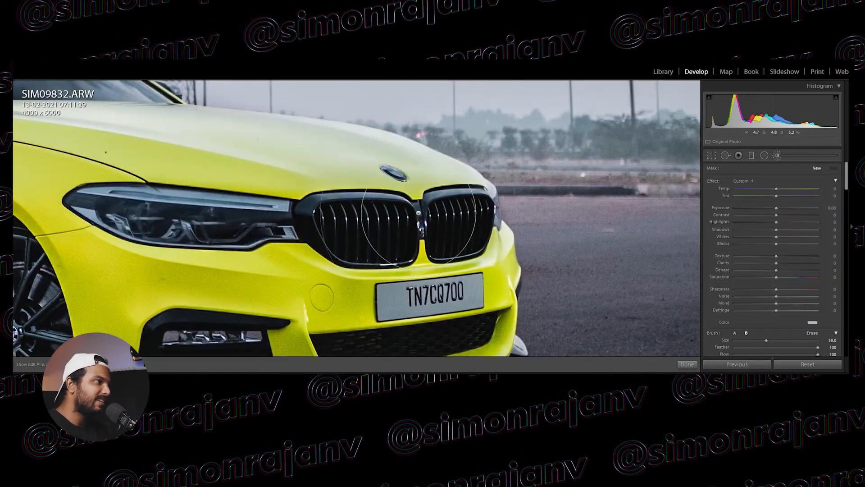
scroll(402, 227, "down", 5)
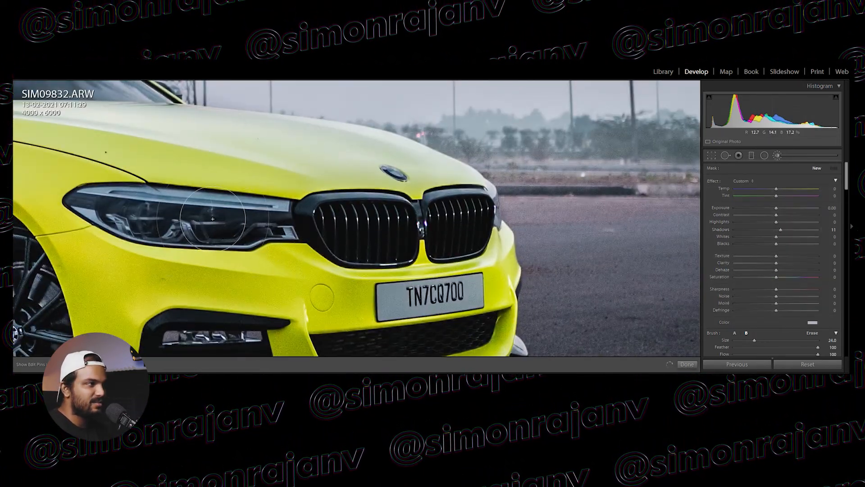
left_click_drag(349, 233, 445, 231)
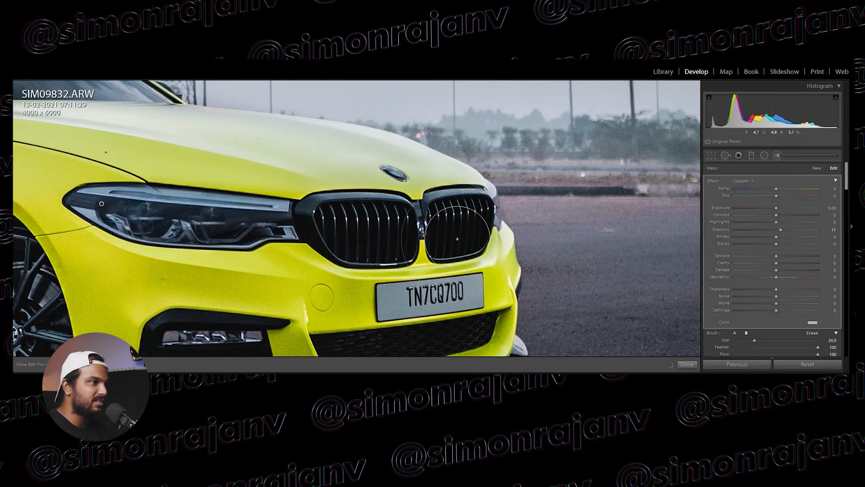
key("o")
scroll(477, 203, "down", 1)
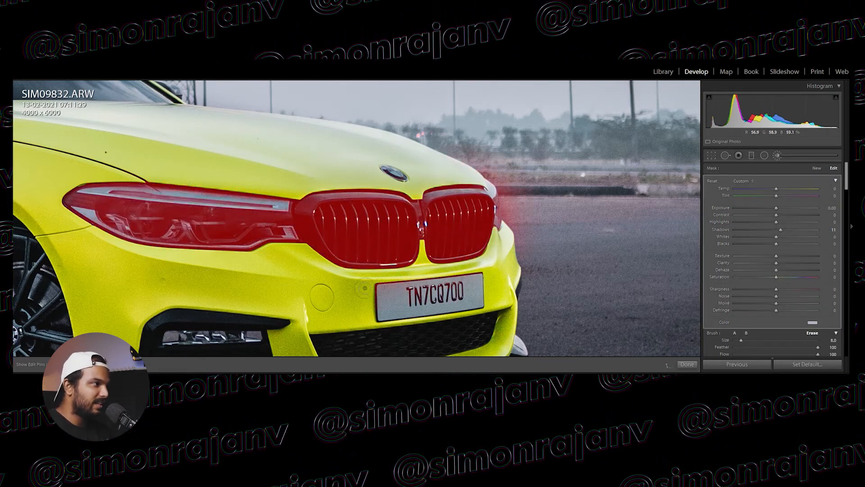
key("o")
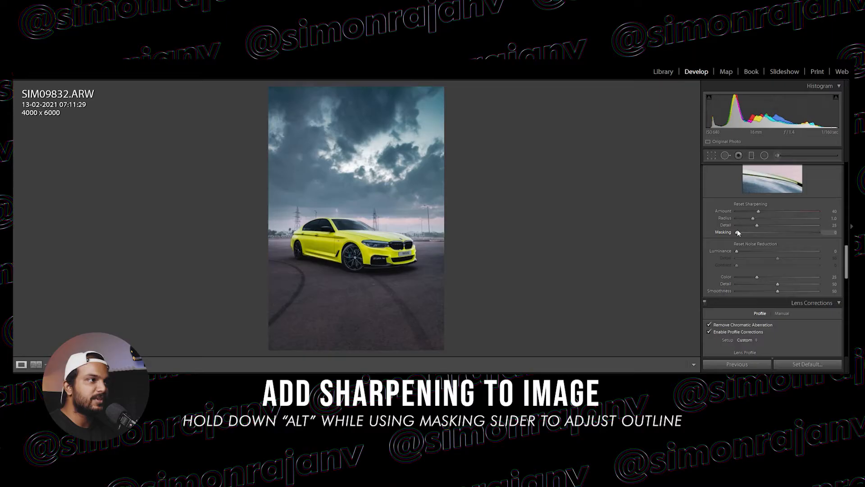
- Raise the sharpening Masking with the edge preview shown until mainly outlines are sharpened, and increase the sharpening Amount
left_click_drag(752, 232, 815, 234)
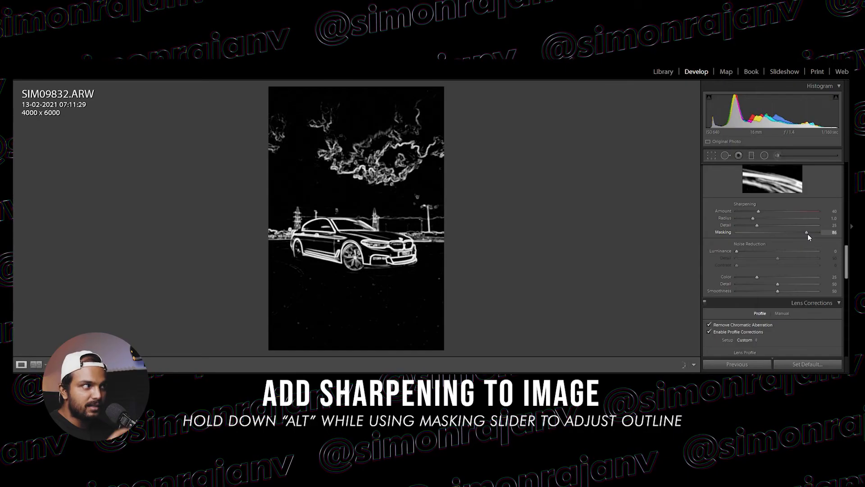
left_click_drag(808, 233, 814, 234)
left_click_drag(759, 214, 765, 212)
- Compare the before and after versions side by side, examining the full car, front wheel, headlight and bumper up close
scroll(810, 199, "up", 3)
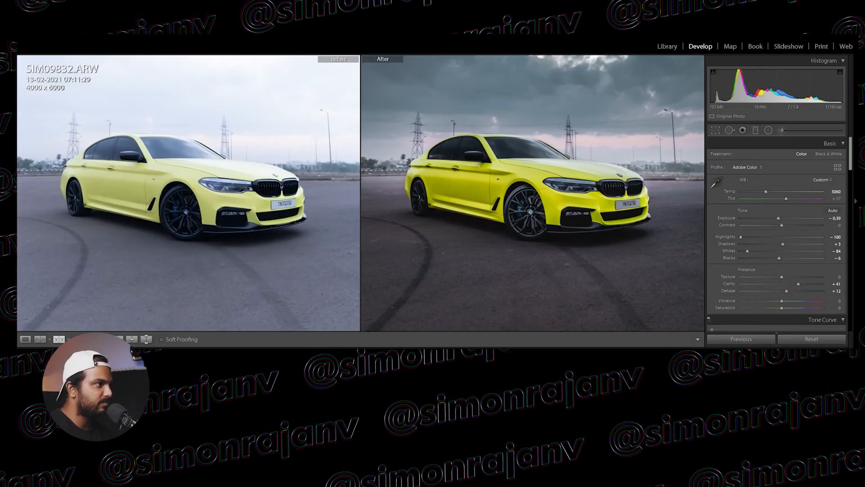
left_click_drag(528, 154, 540, 261)
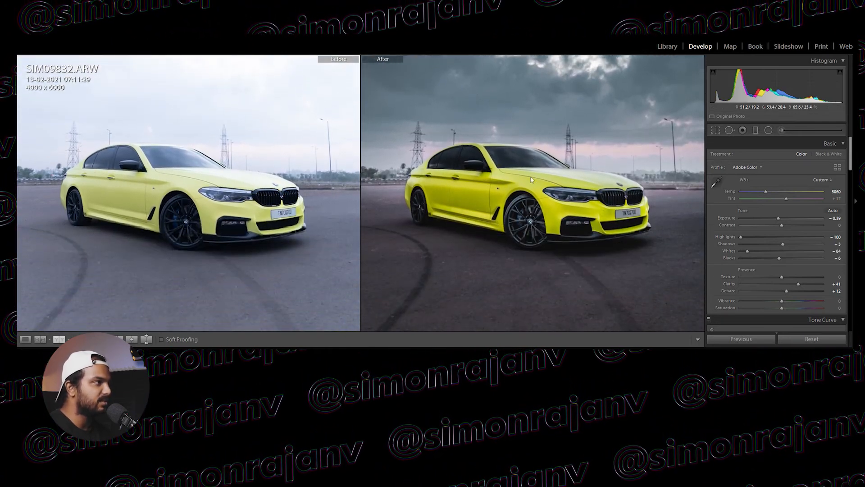
left_click(531, 229)
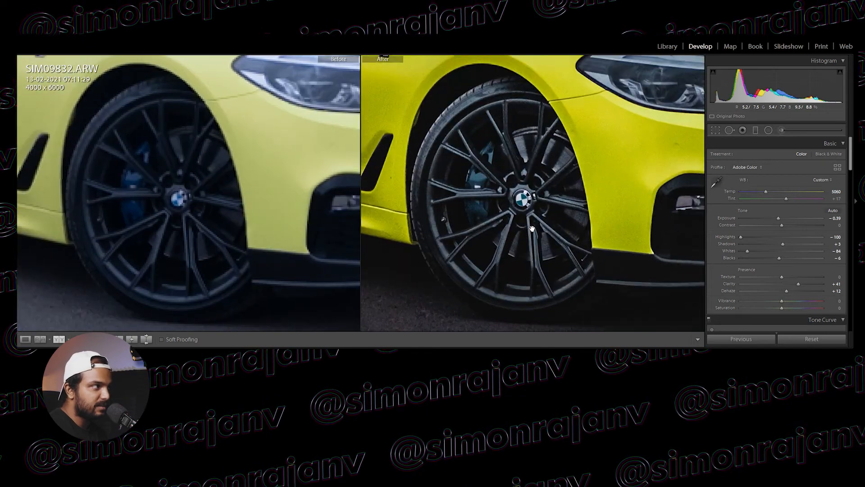
left_click_drag(533, 196, 413, 268)
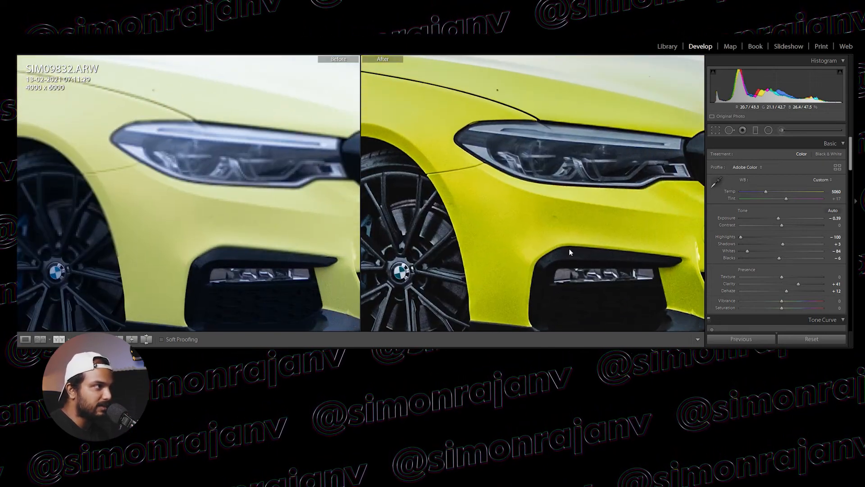
left_click_drag(590, 250, 551, 248)
left_click(551, 249)
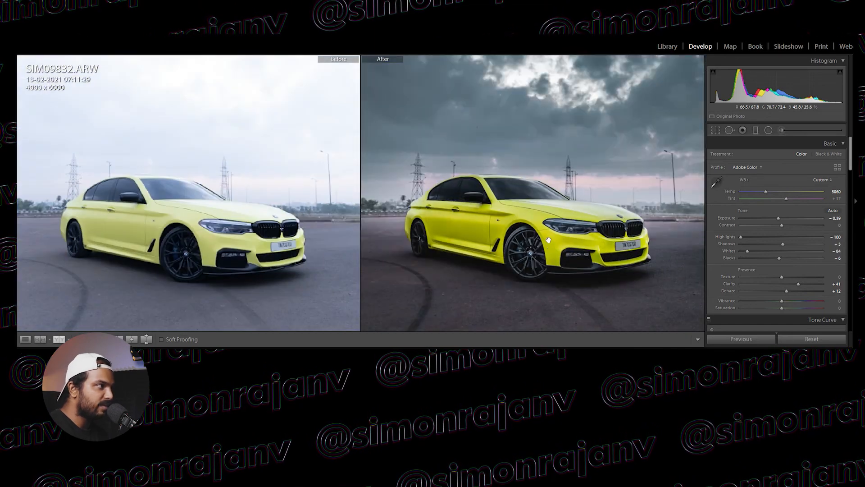